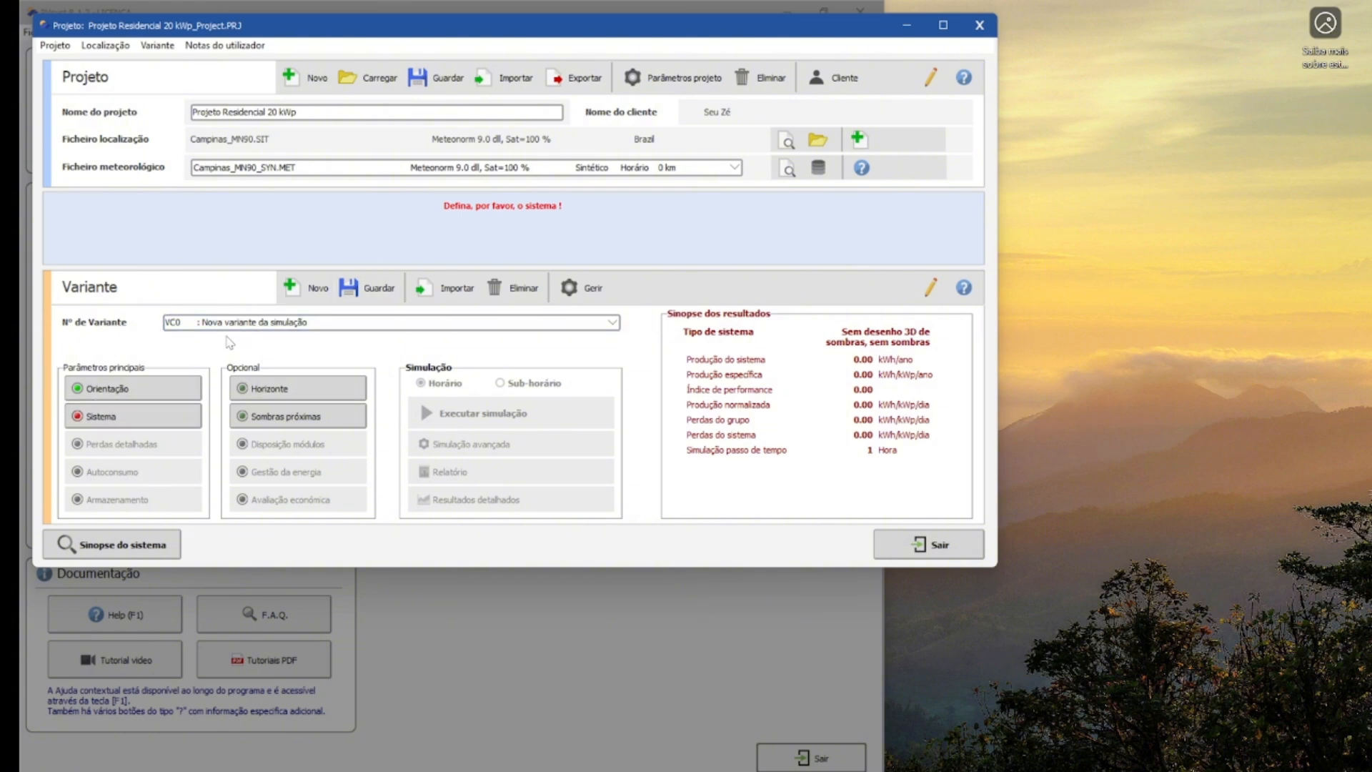
- Rename simulation variant VC0 as "Variante 1" and save it in the project
click(325, 321)
click(290, 329)
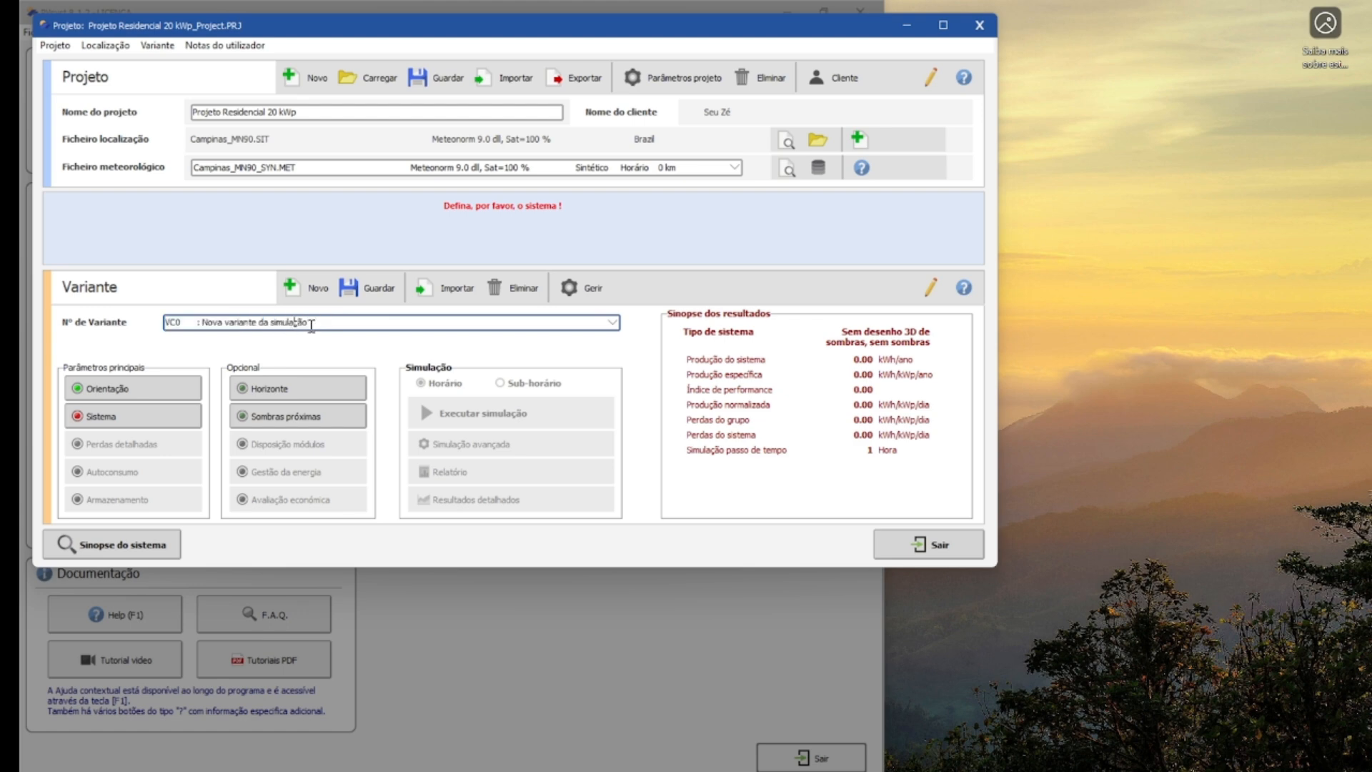
drag(310, 326, 203, 334)
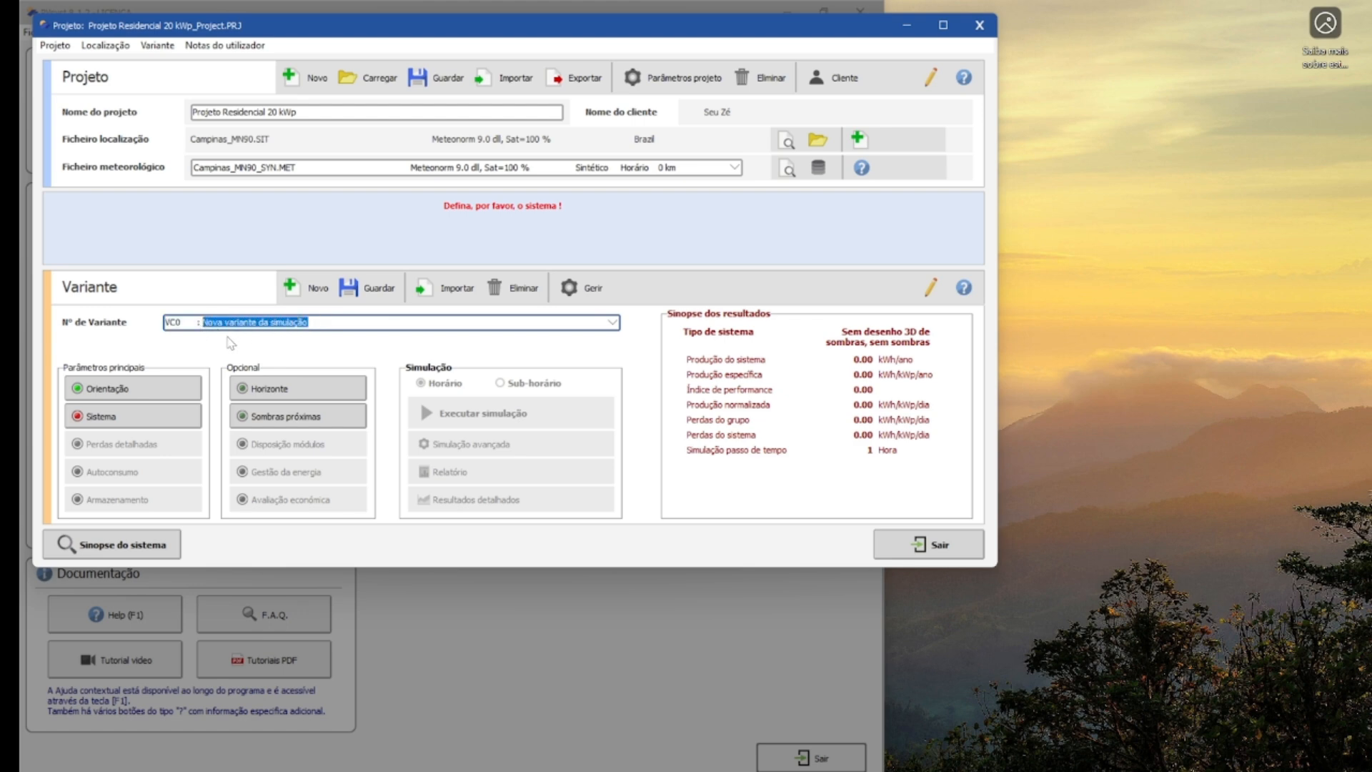
text(Varia)
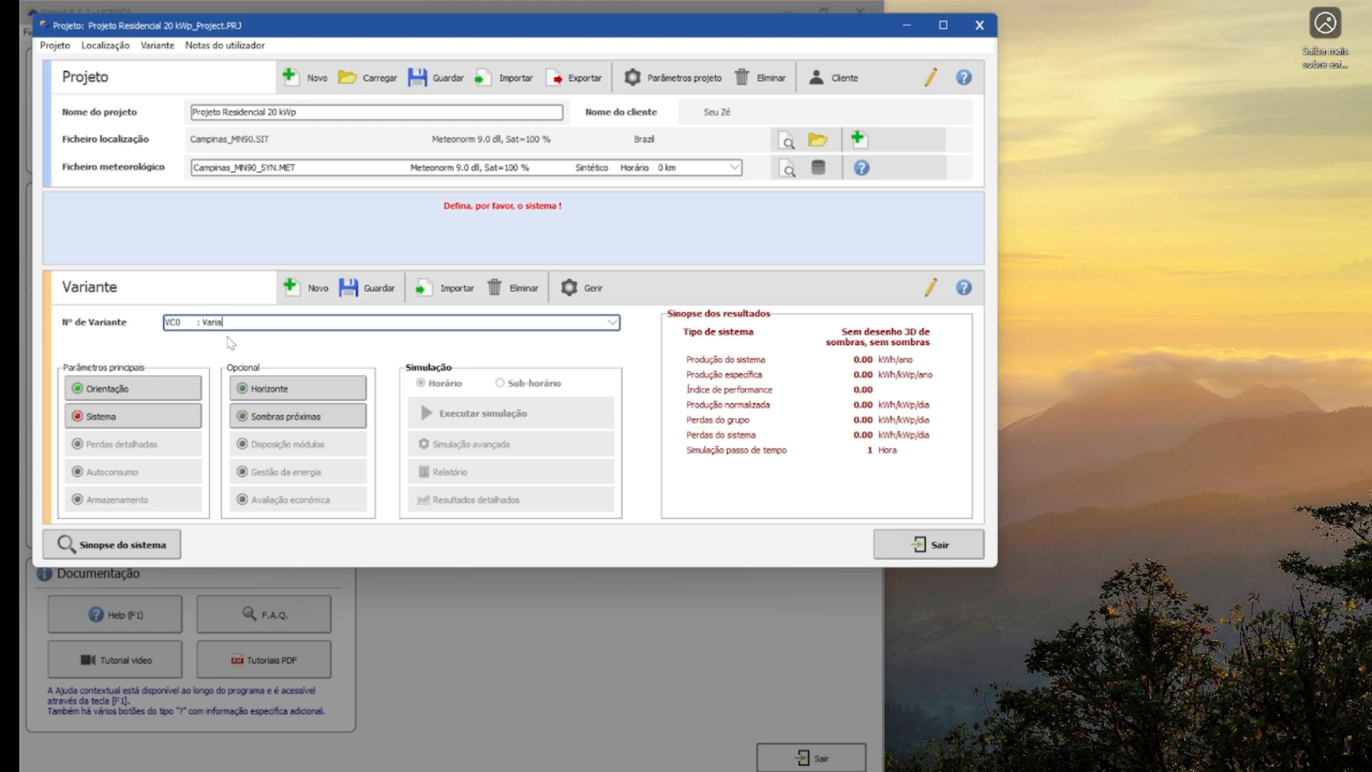
text(nte 1)
click(392, 287)
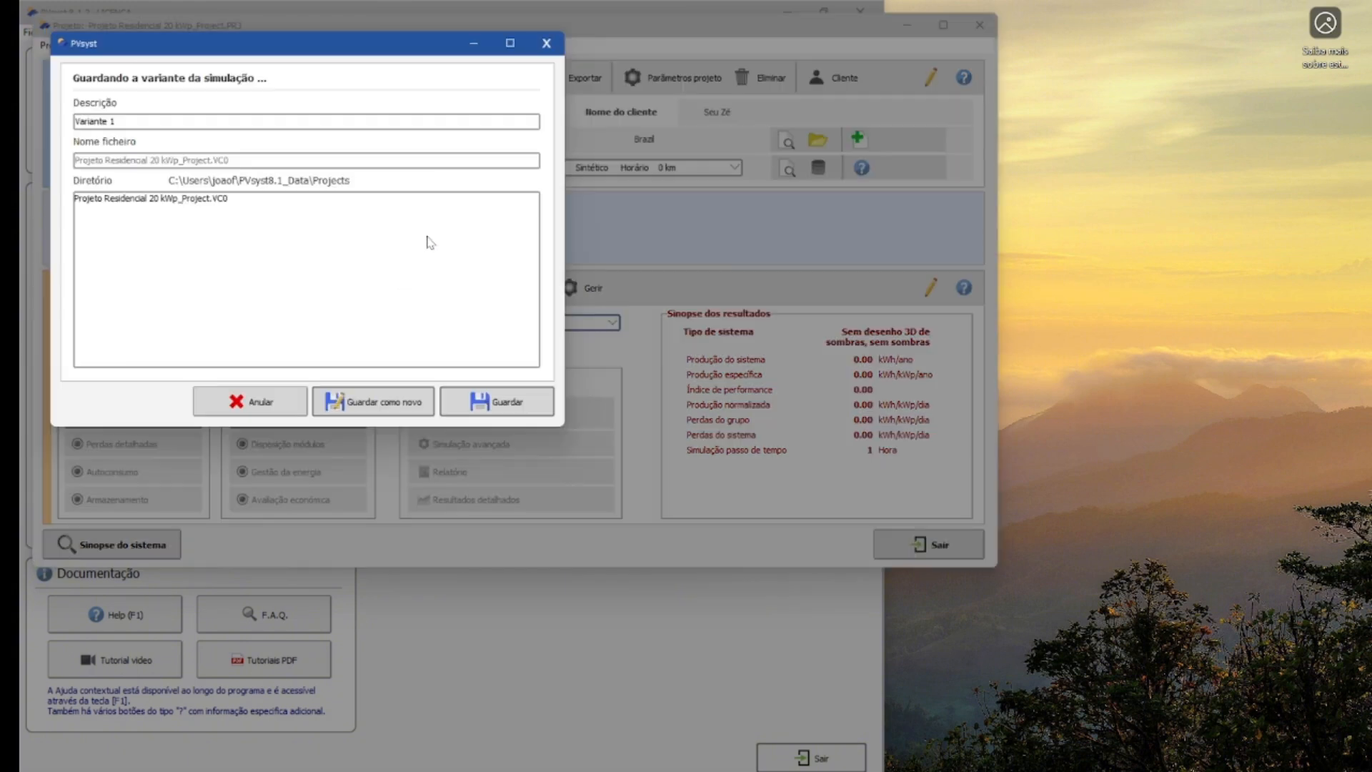
click(518, 401)
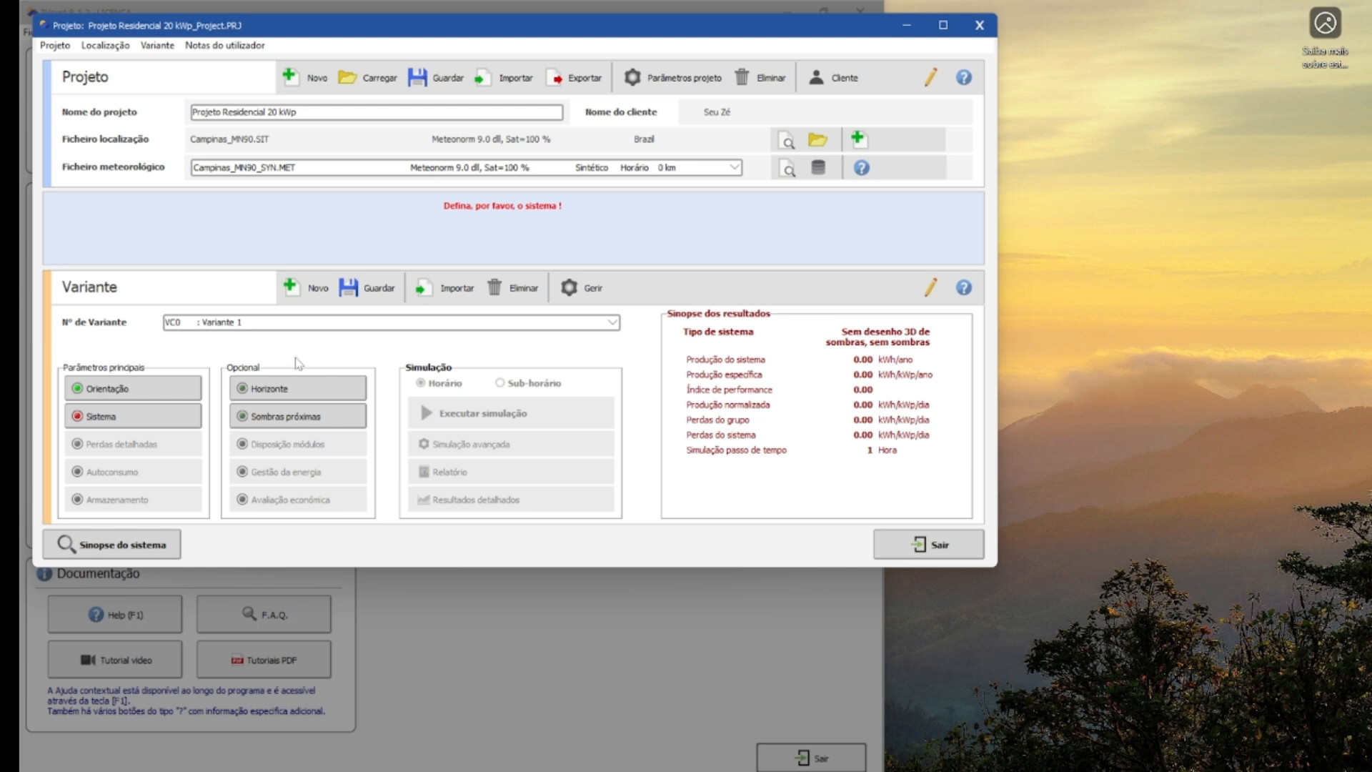
- Open the variant's orientation settings and examine the available field types, keeping "Inclinação do plano fixa"
click(166, 392)
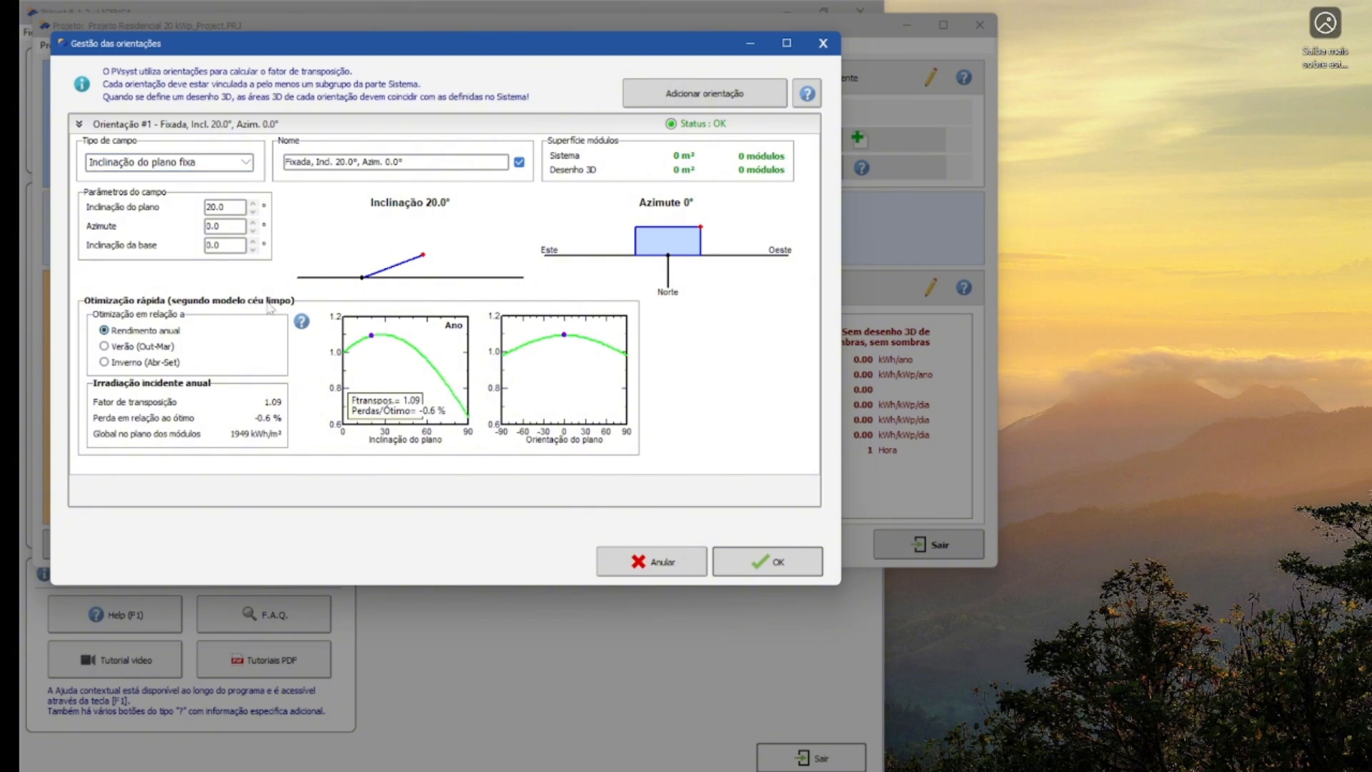
click(245, 164)
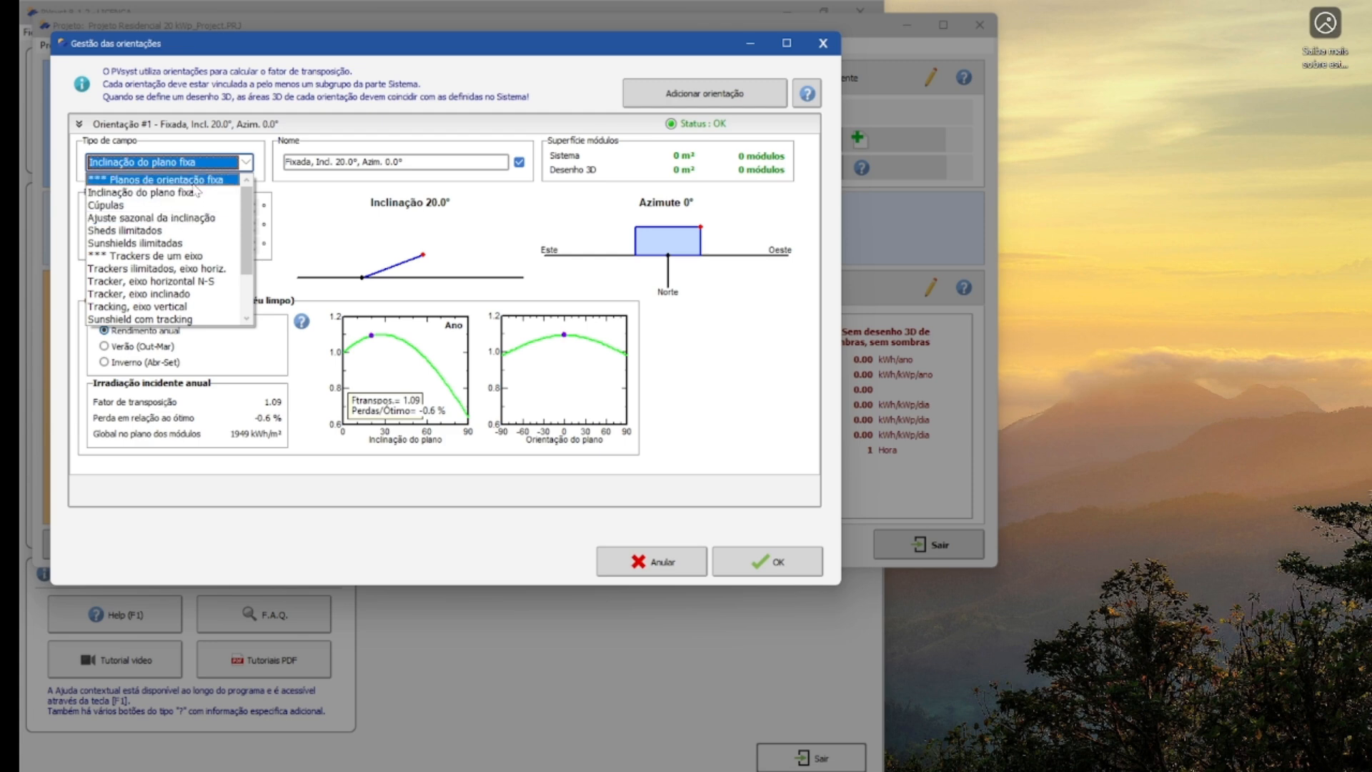
scroll(202, 221, down, 2)
scroll(209, 214, up, 2)
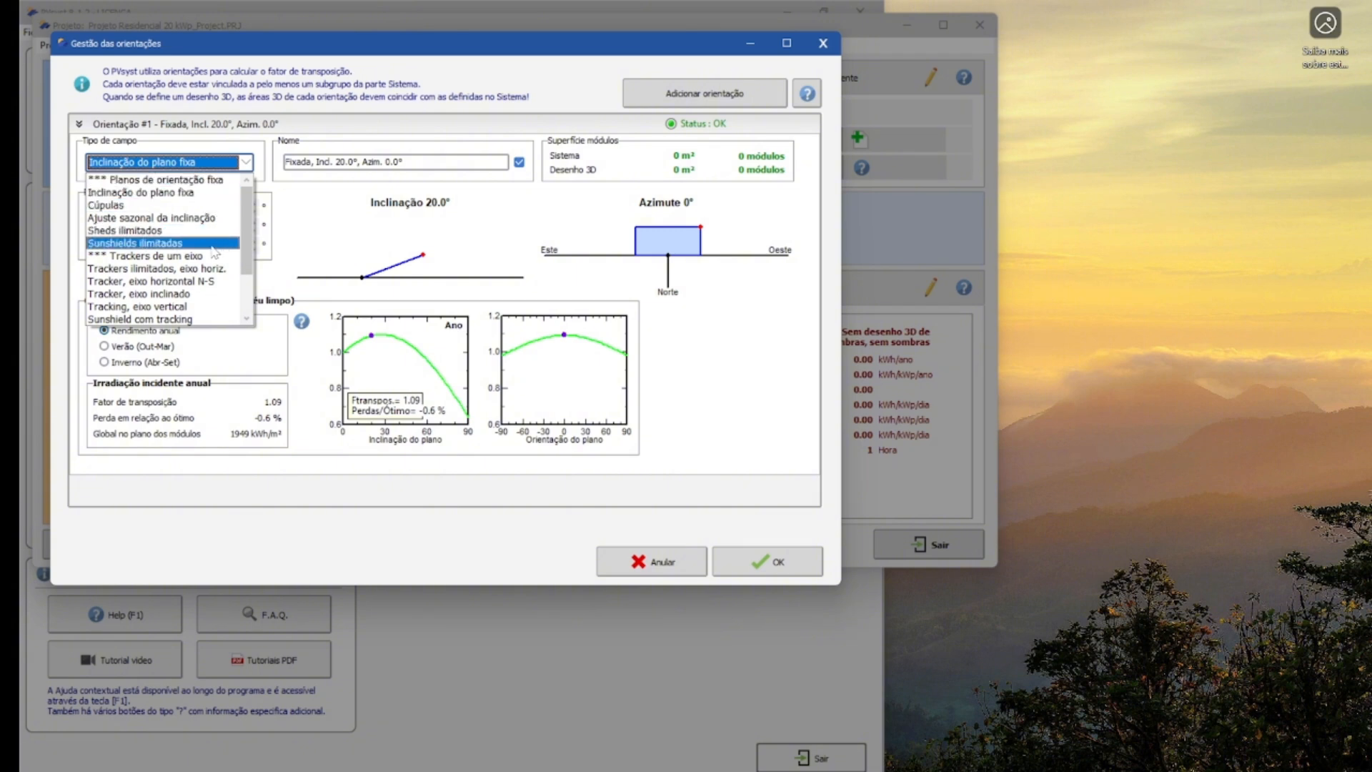
scroll(214, 250, down, 3)
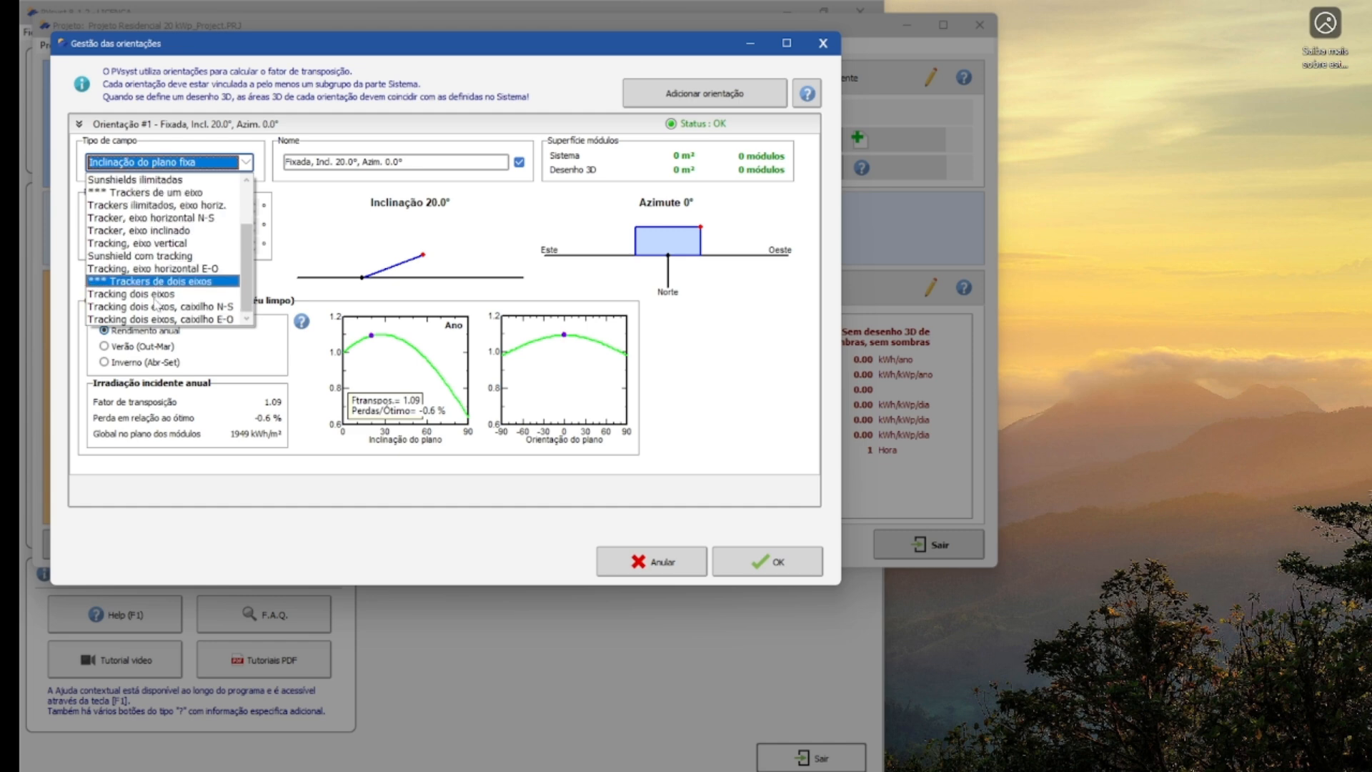
scroll(163, 290, up, 2)
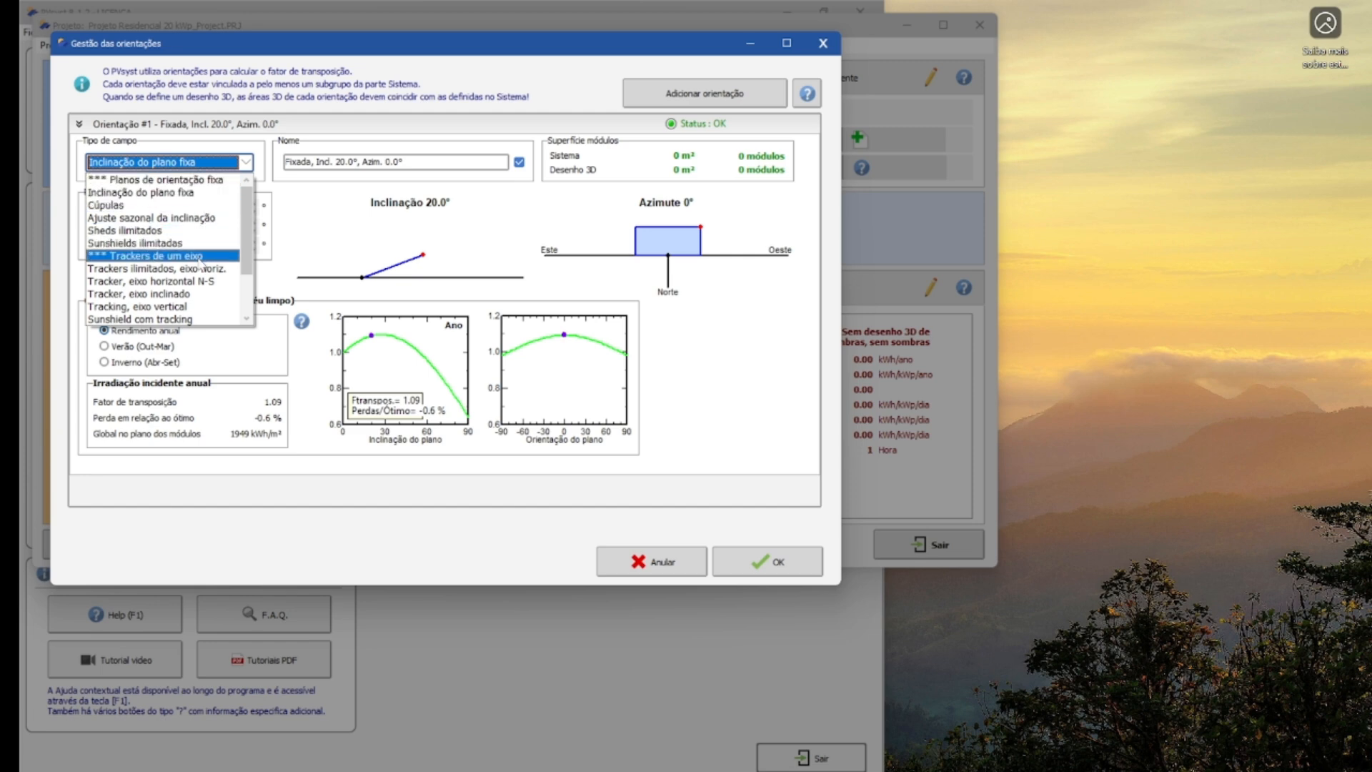
scroll(202, 263, down, 2)
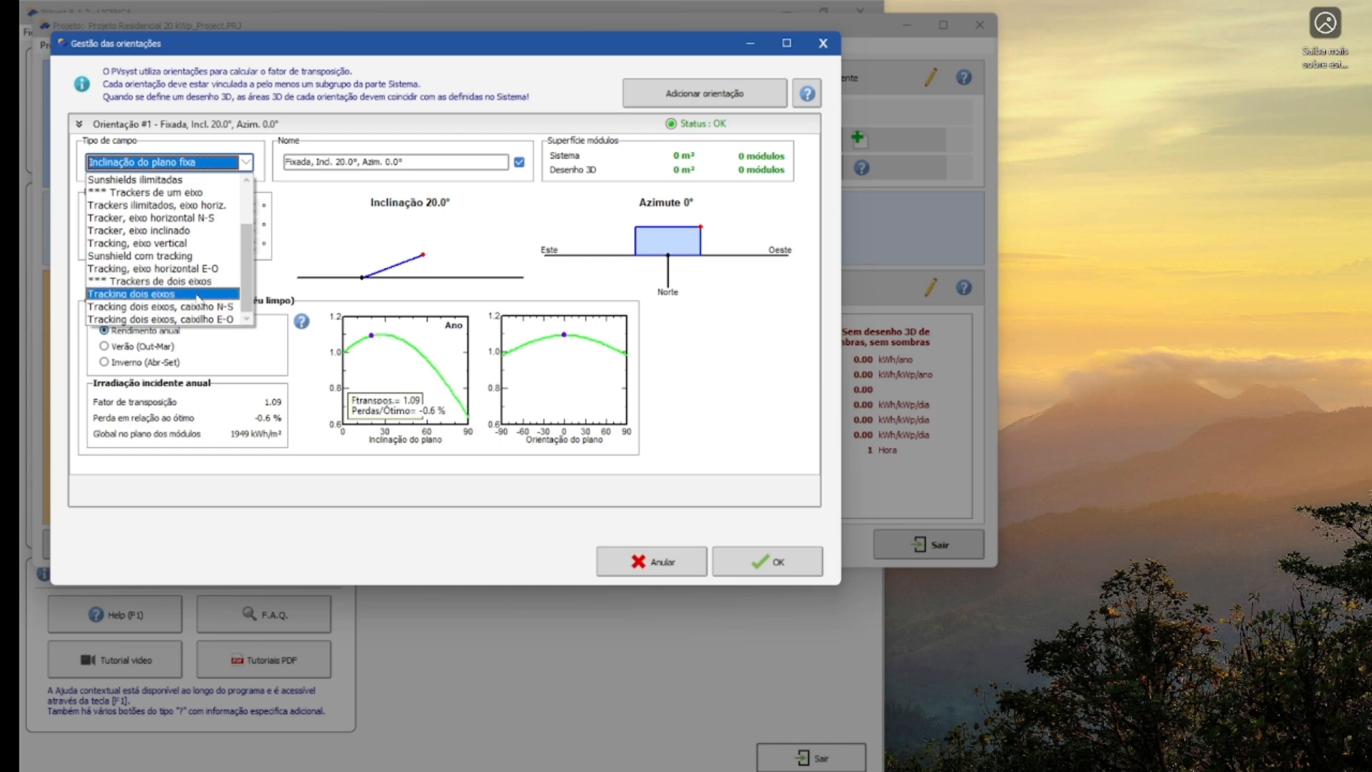
scroll(188, 245, up, 2)
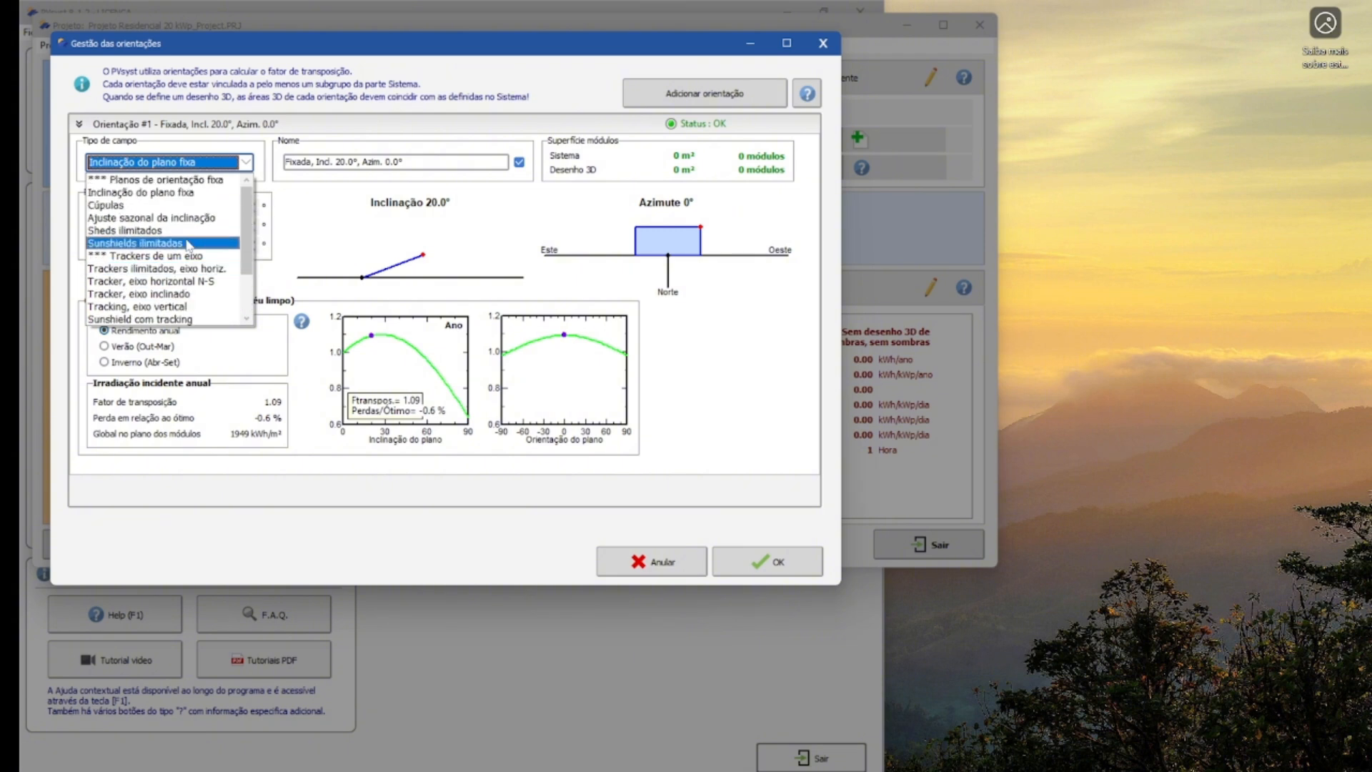
scroll(183, 243, down, 1)
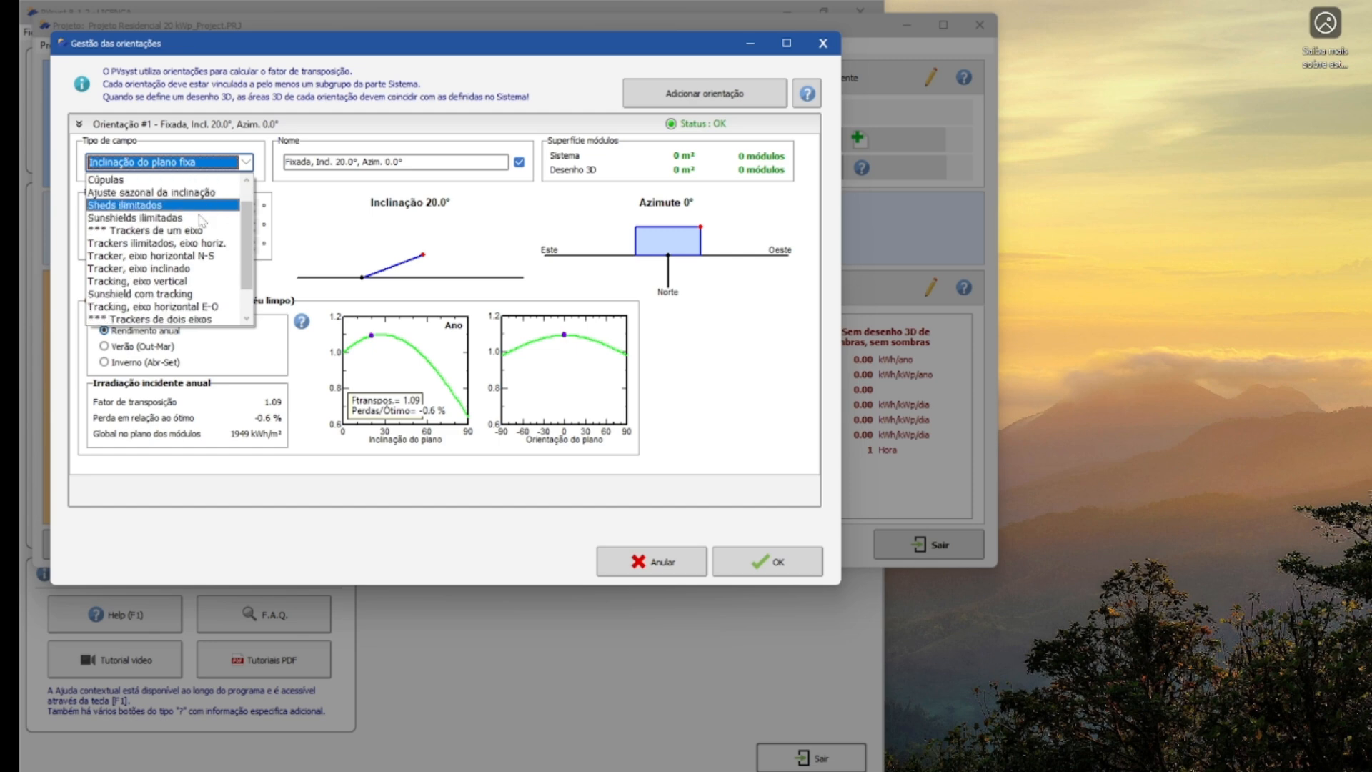
scroll(181, 235, up, 1)
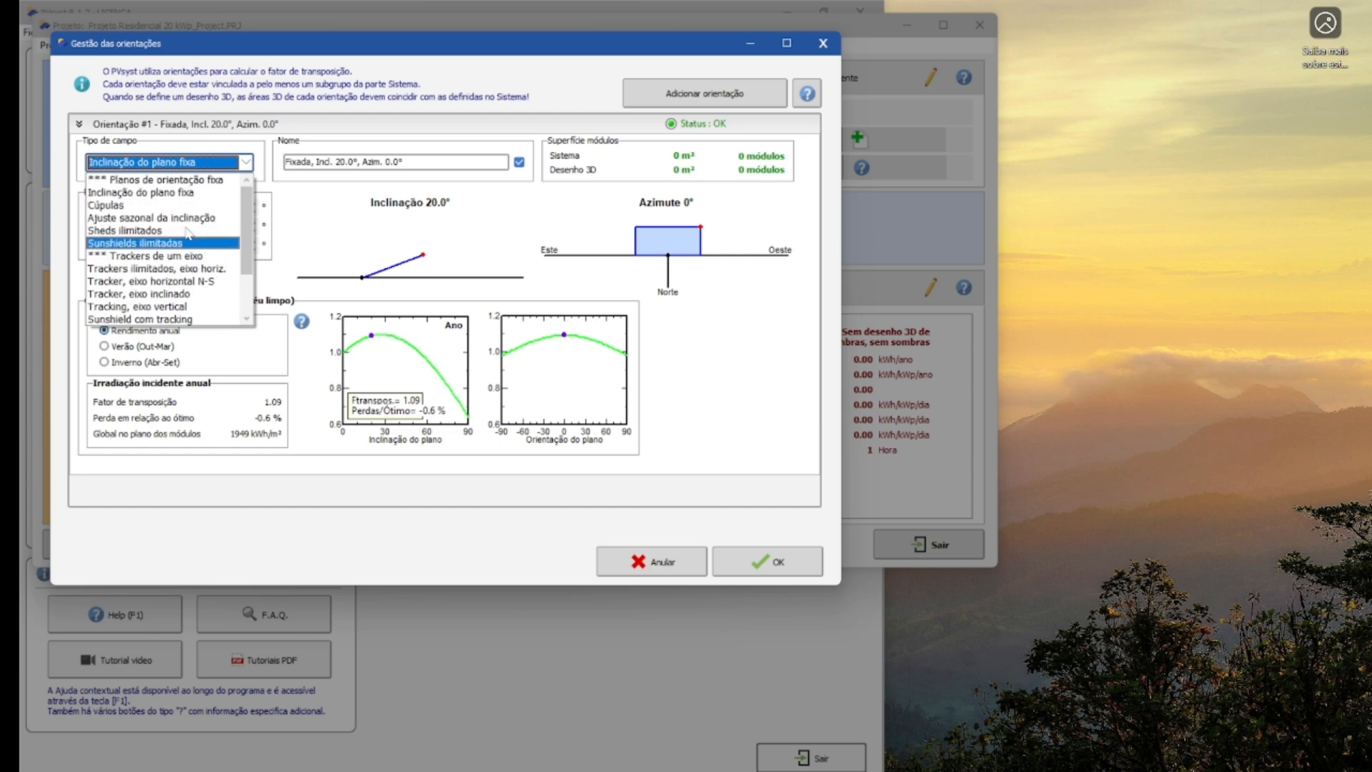
click(189, 193)
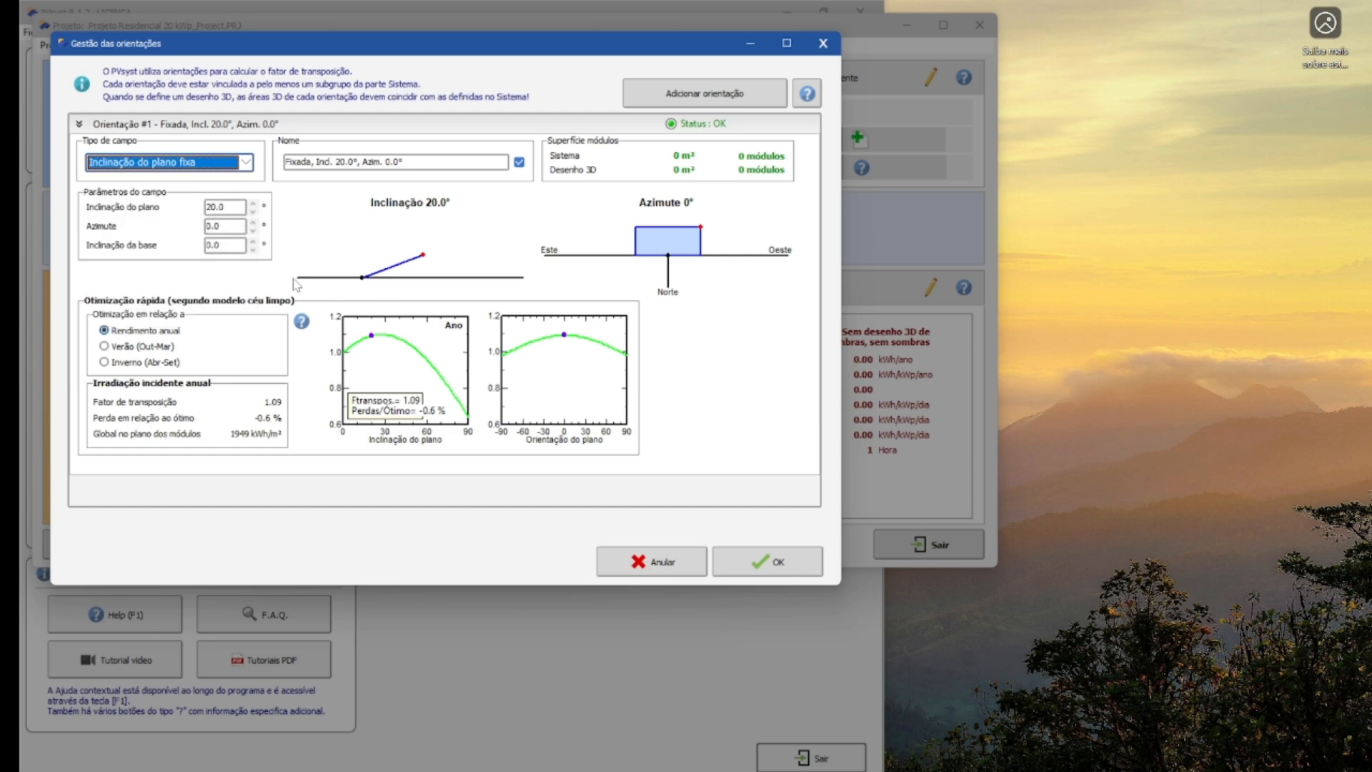
- Try the field types "Cúpulas", "Ajuste sazonal da inclinação" and "Sheds ilimitados" for Orientation #1
click(248, 172)
click(234, 193)
click(245, 163)
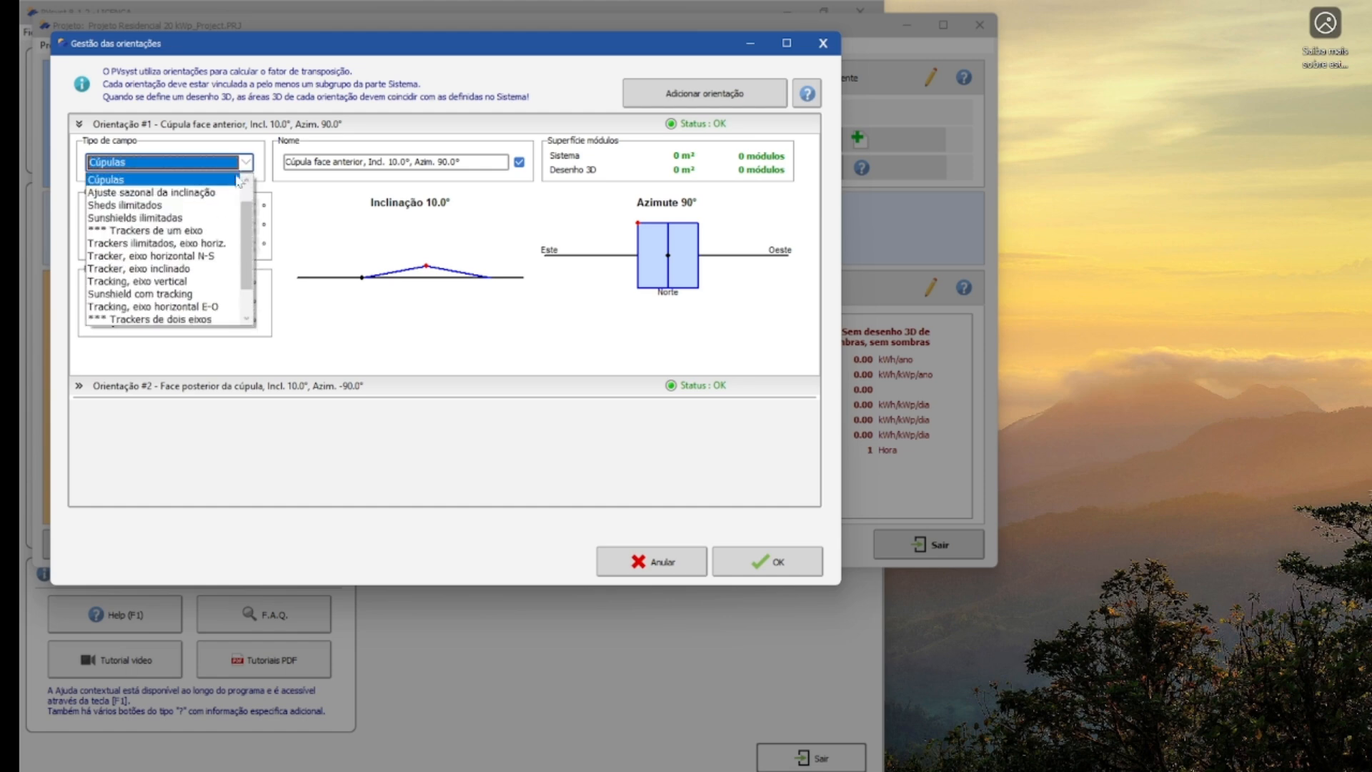
click(229, 193)
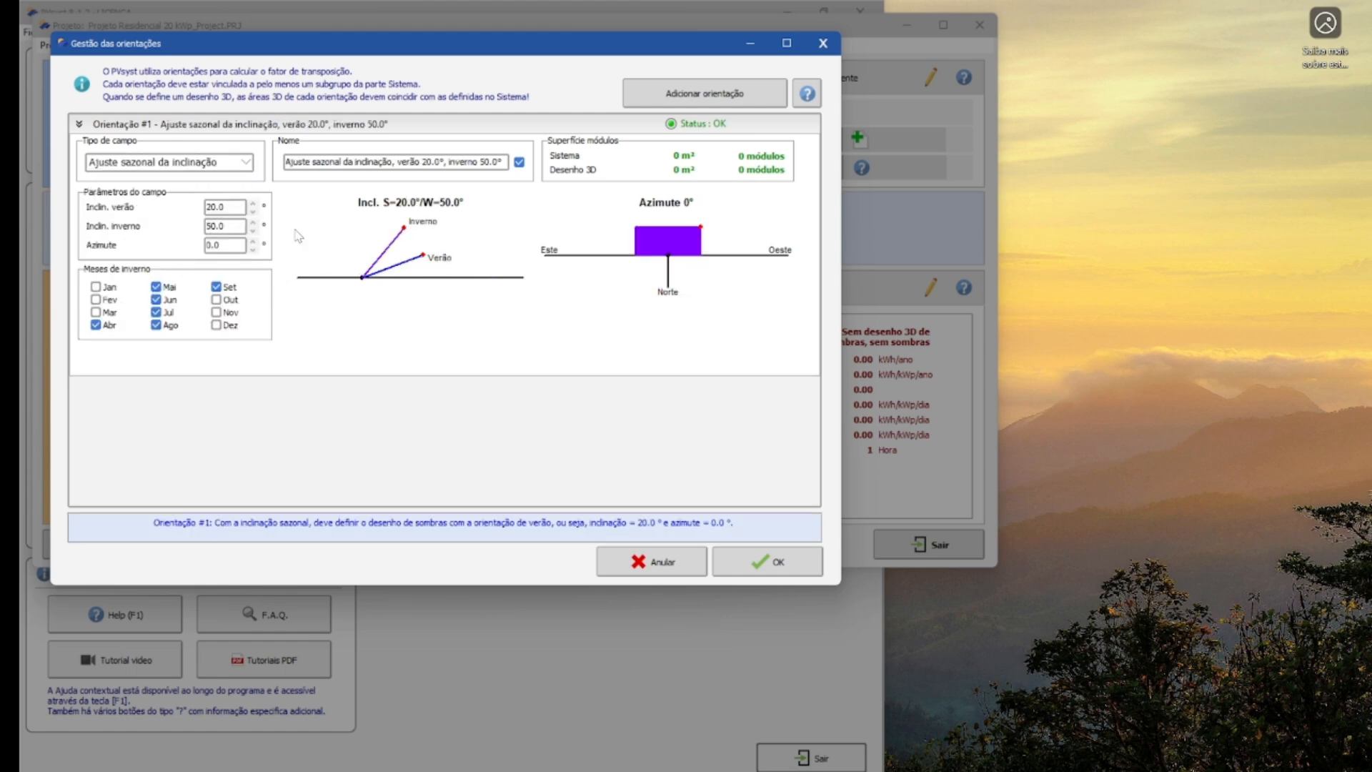
click(253, 170)
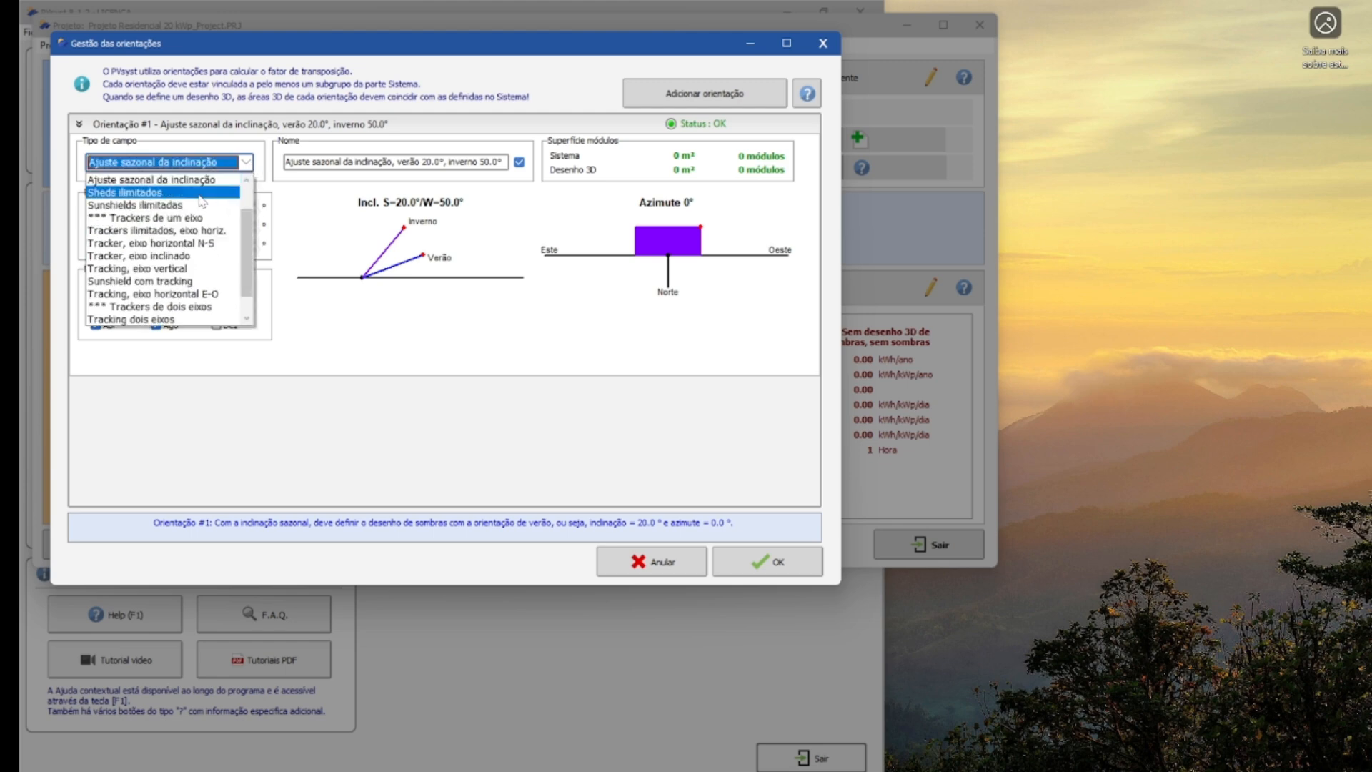
click(143, 196)
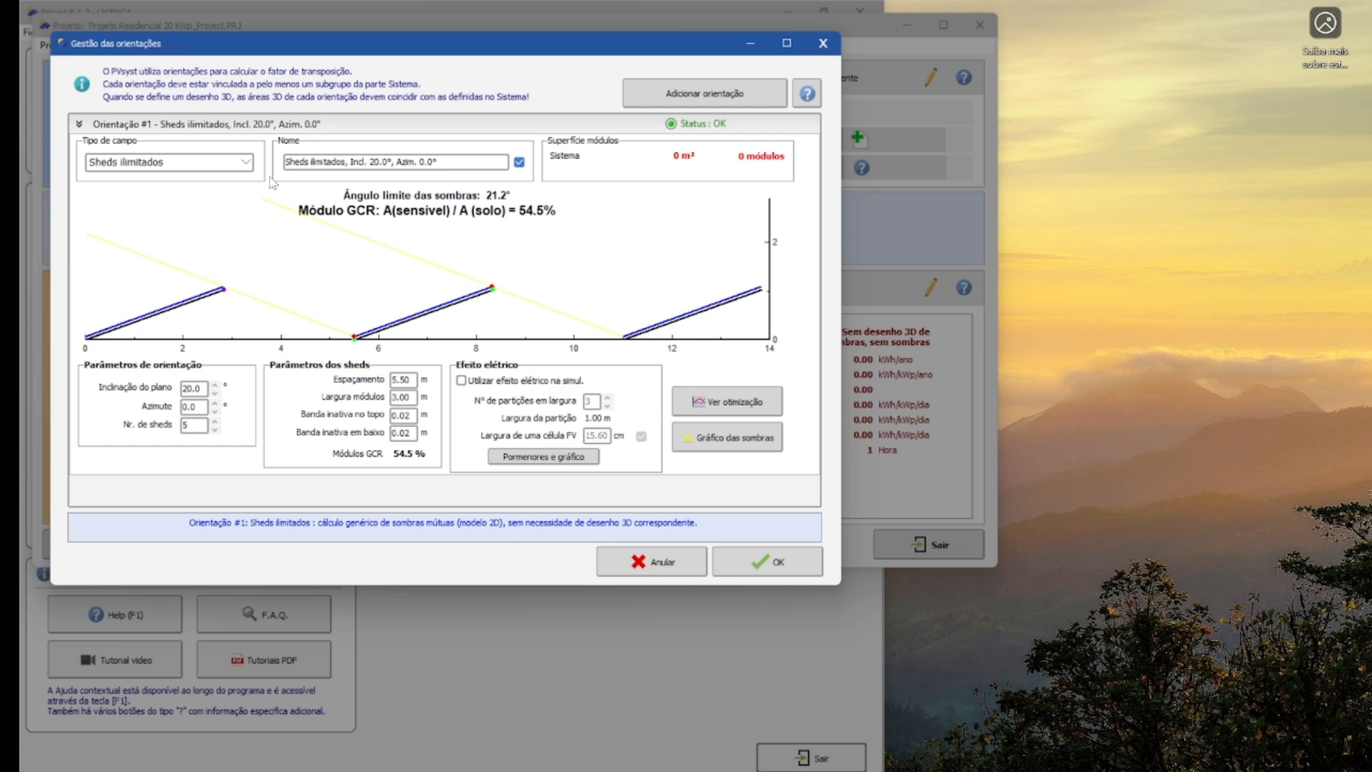
- Try the field types "Sunshields ilimitadas", "Trackers ilimitados, eixo horiz." and "Tracker, eixo horizontal N-S" for Orientation #1
click(246, 163)
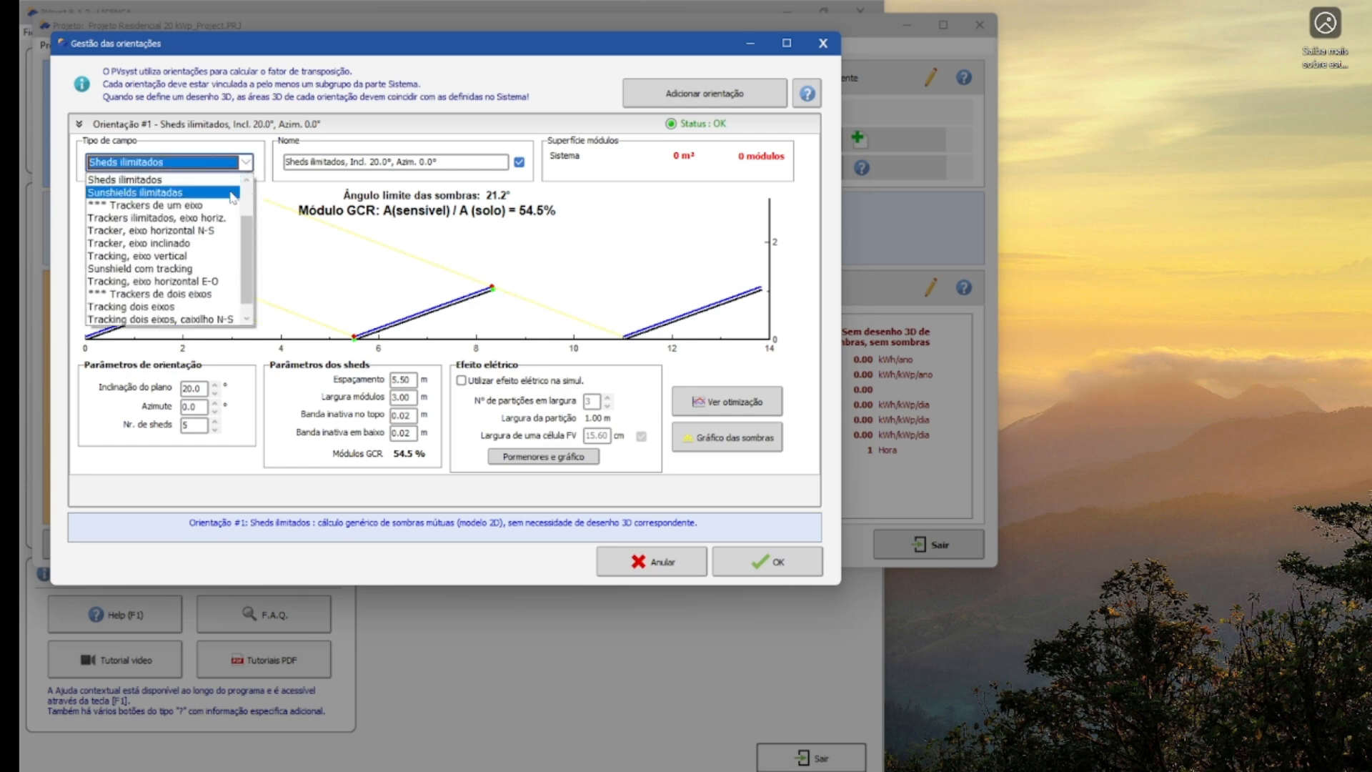
click(233, 193)
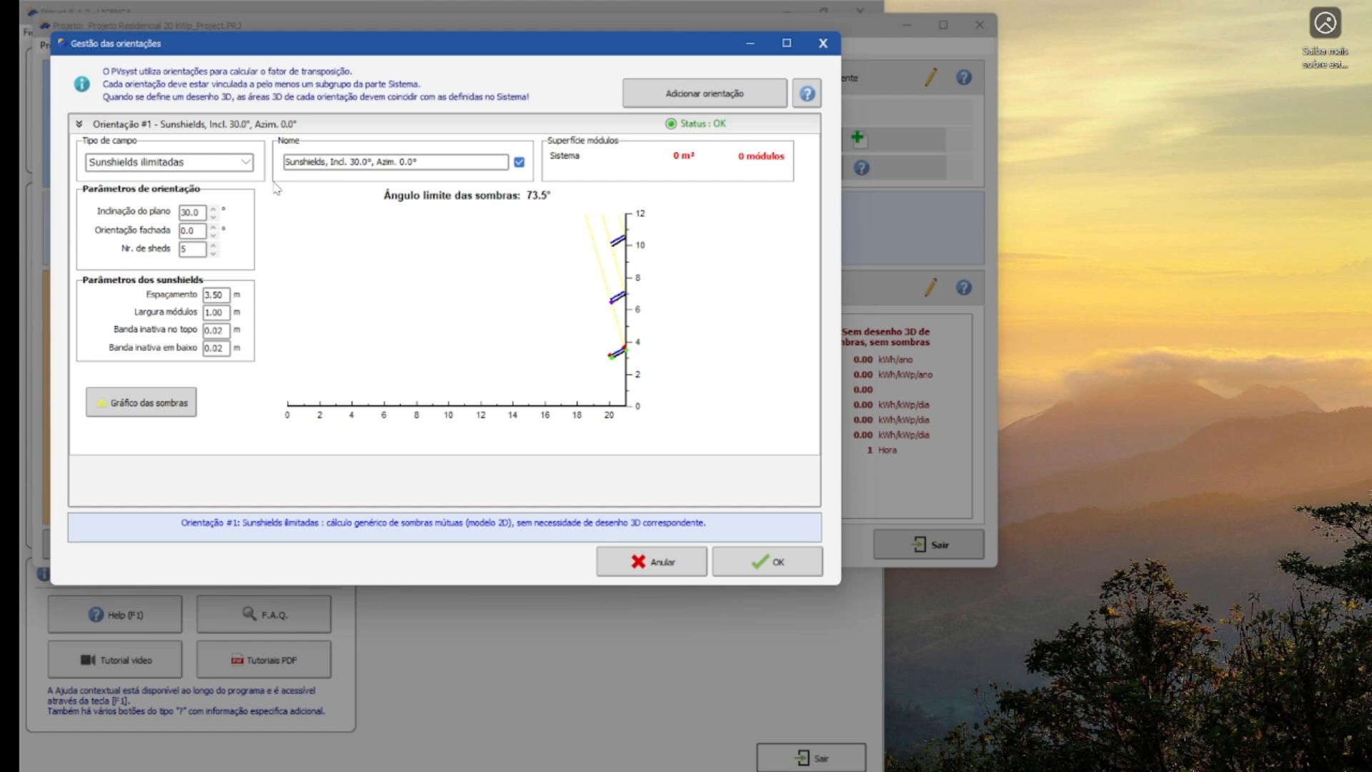
click(246, 163)
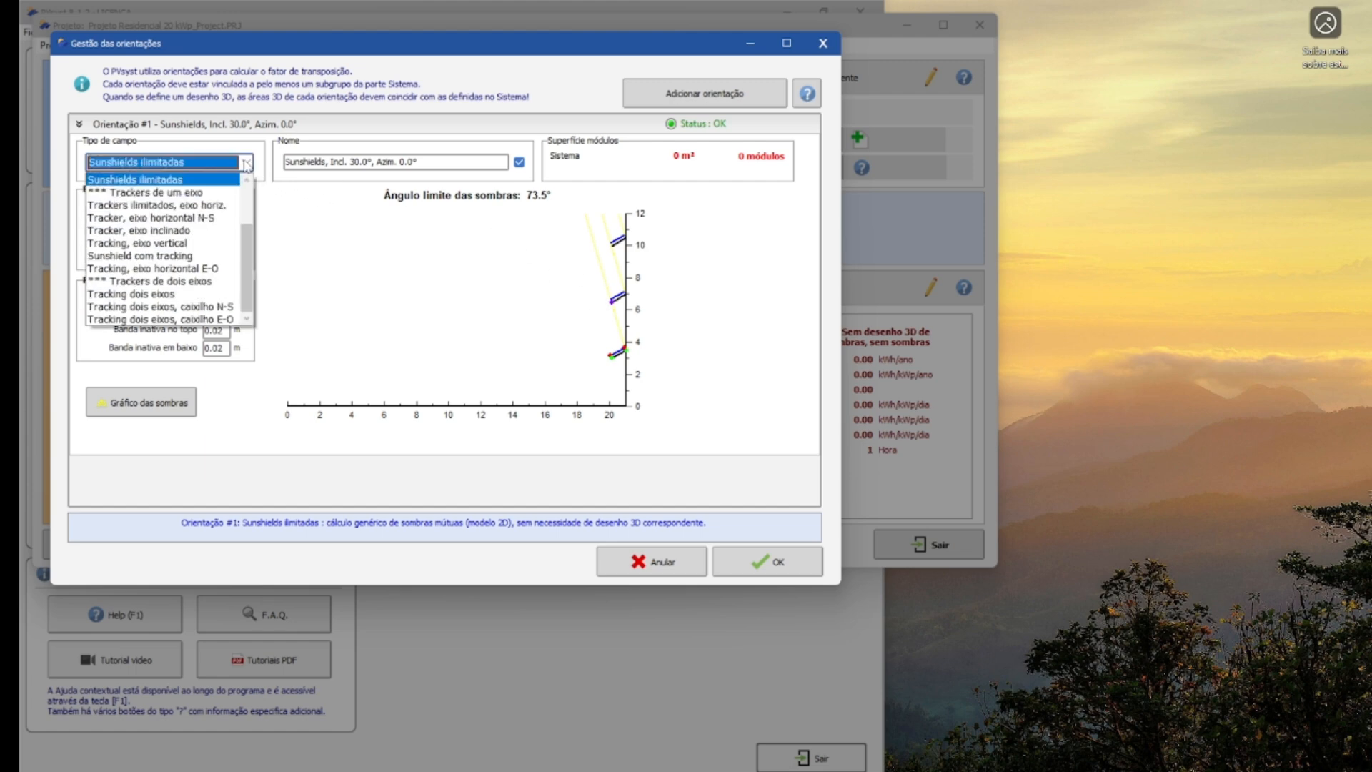
click(207, 209)
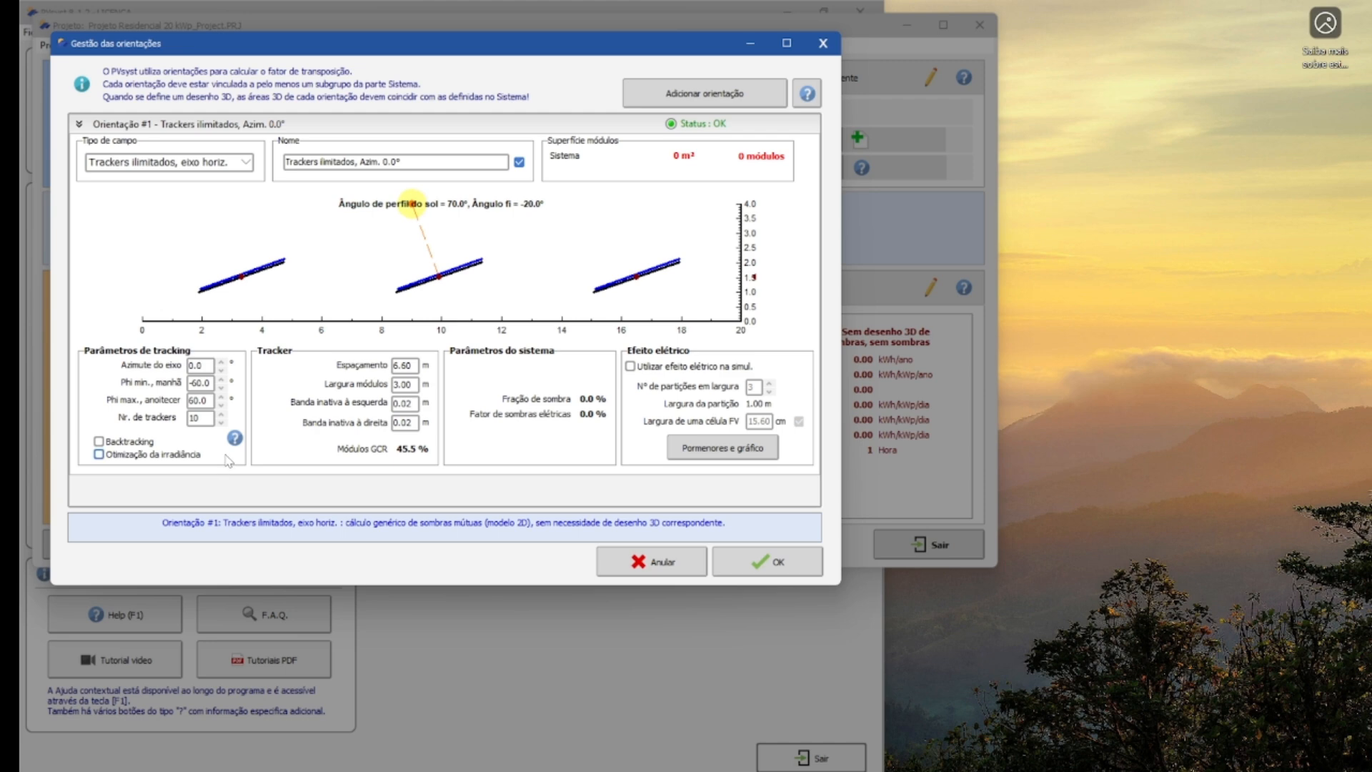
click(245, 162)
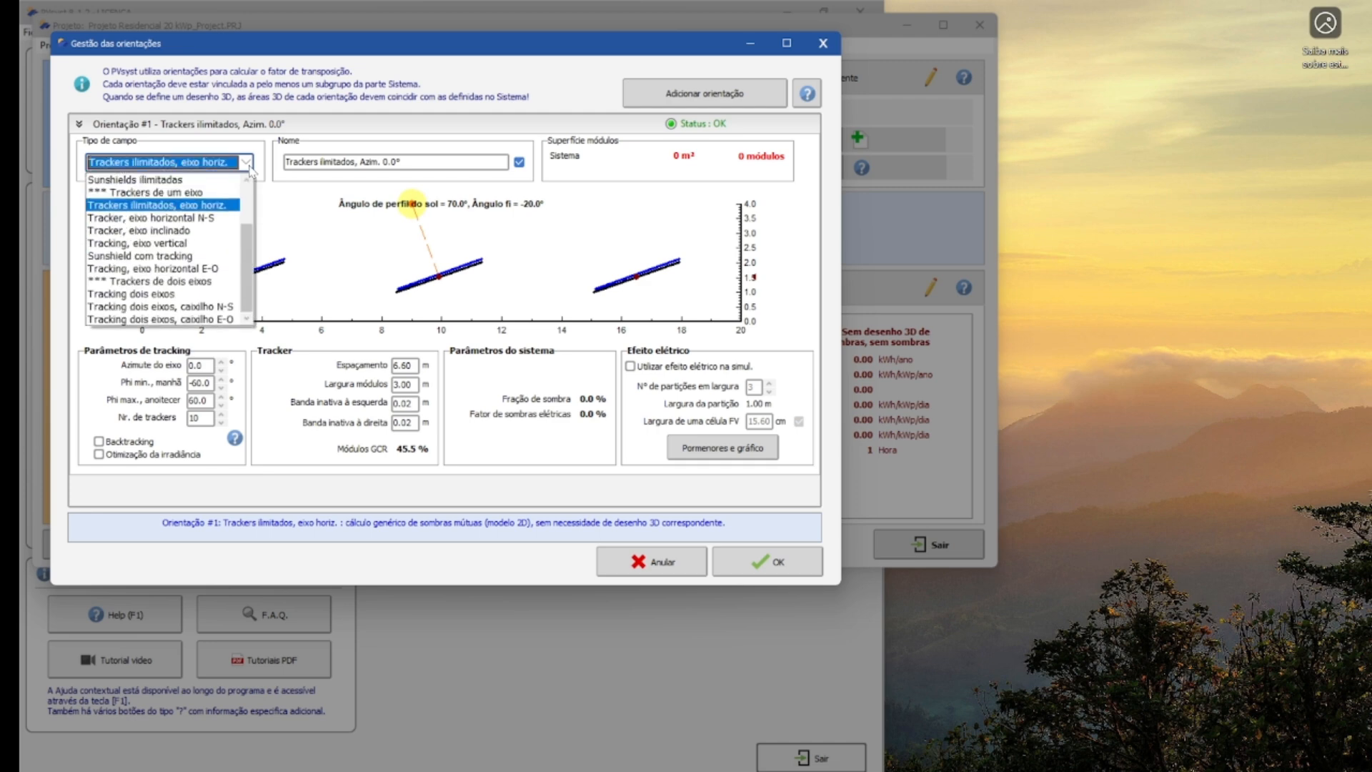
click(212, 222)
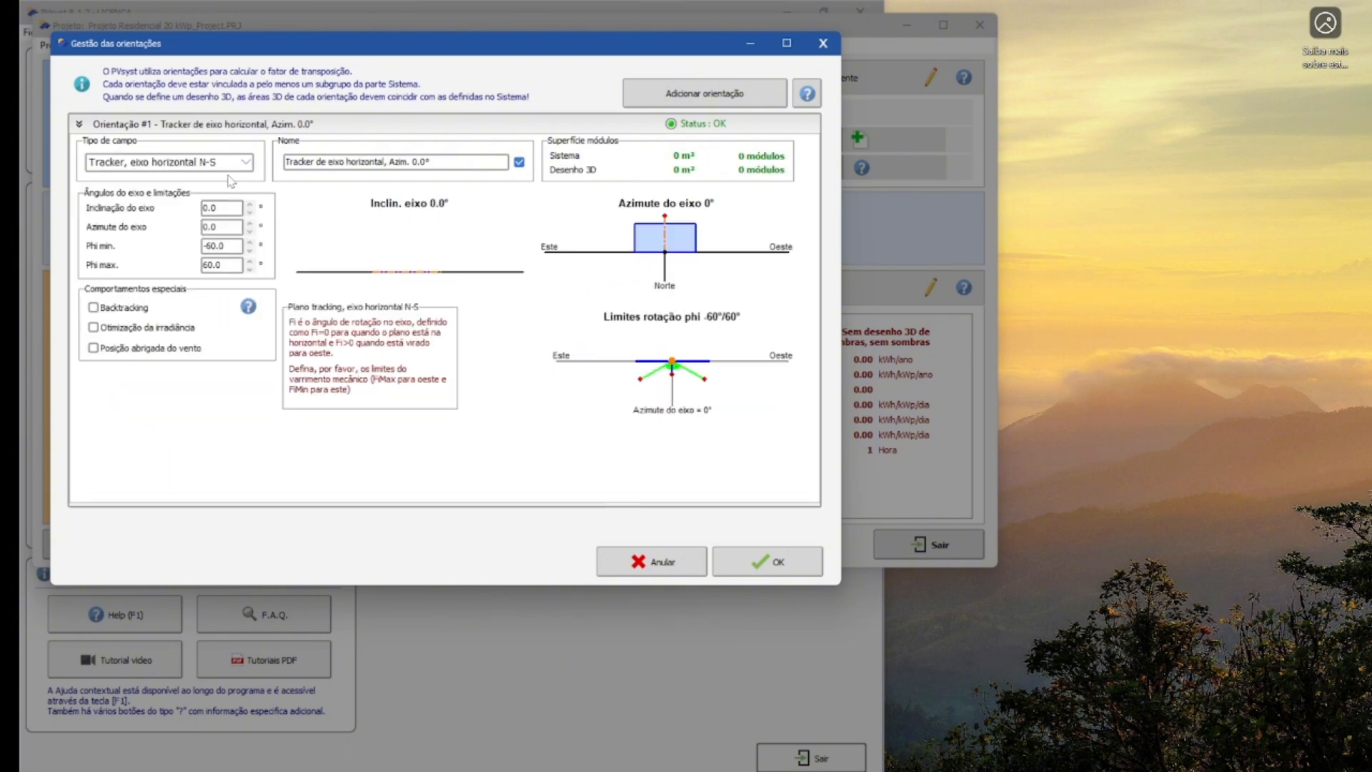
- Try the field types "Tracker, eixo inclinado" and "Tracking, eixo vertical" for Orientation #1
click(216, 208)
click(240, 165)
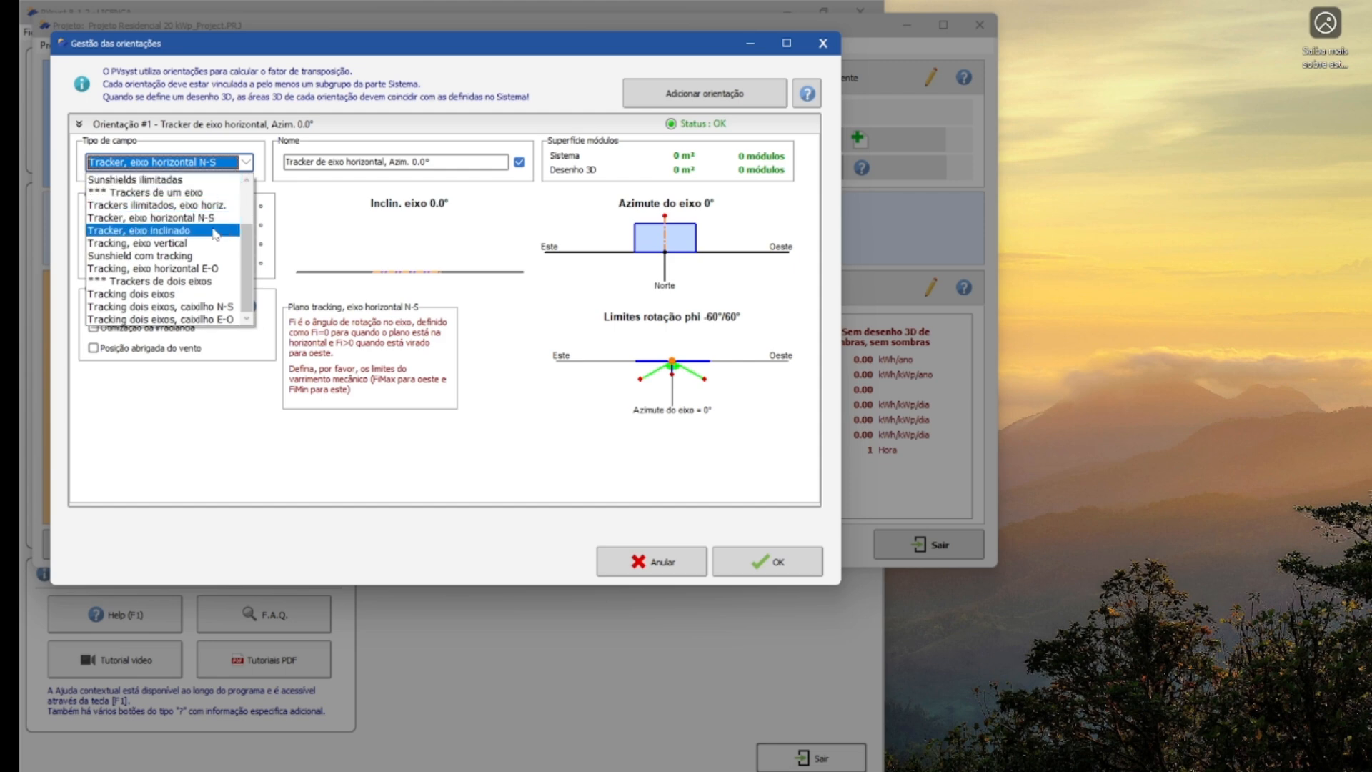
click(215, 225)
click(245, 163)
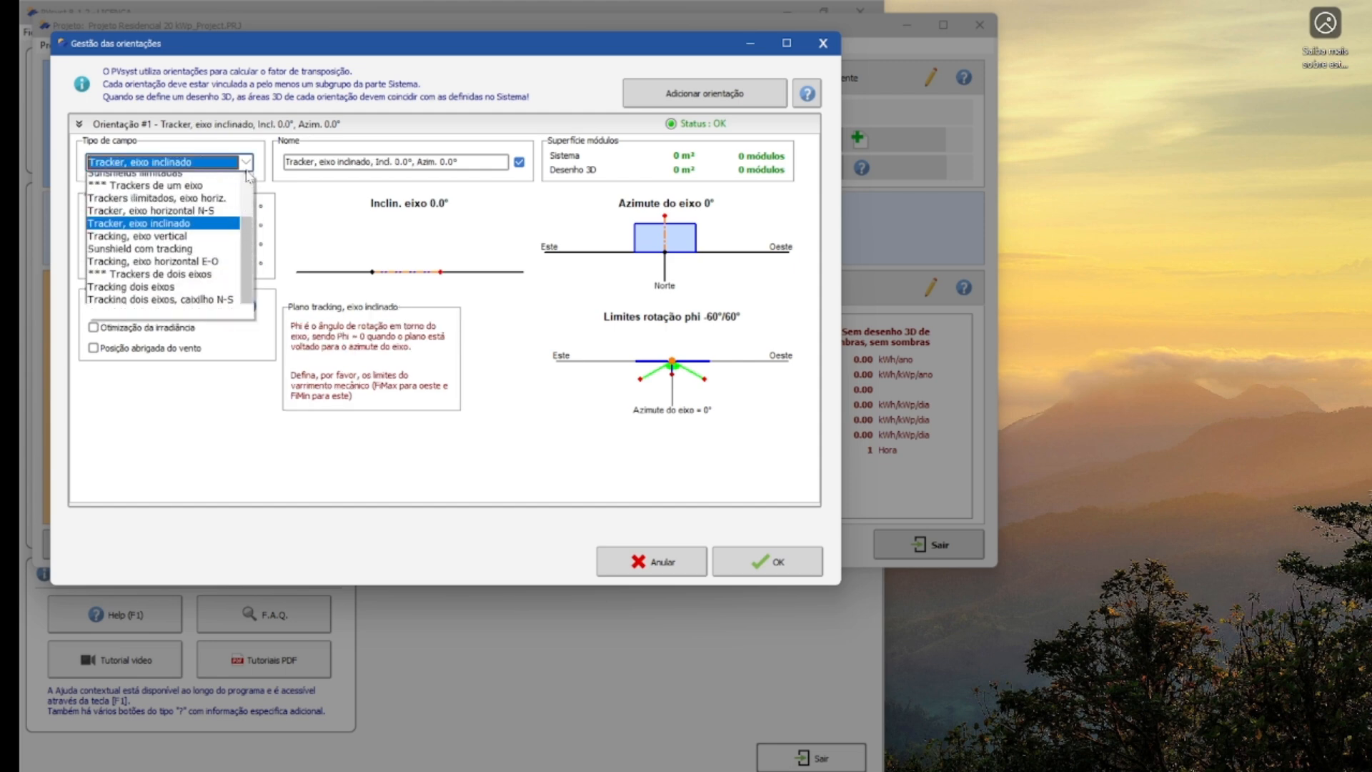
click(217, 243)
- Set the field type of Orientation #1 back to "Inclinação do plano fixa"
click(246, 170)
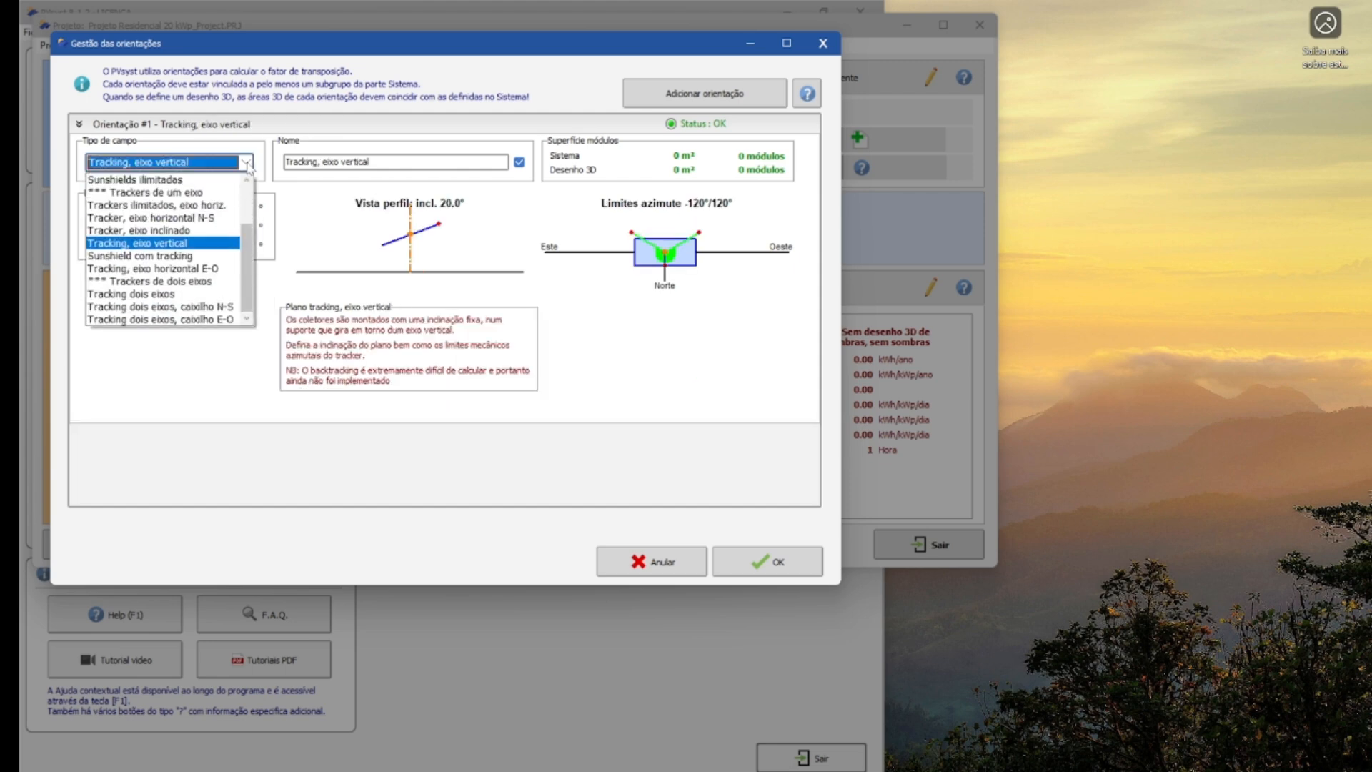
scroll(207, 262, up, 3)
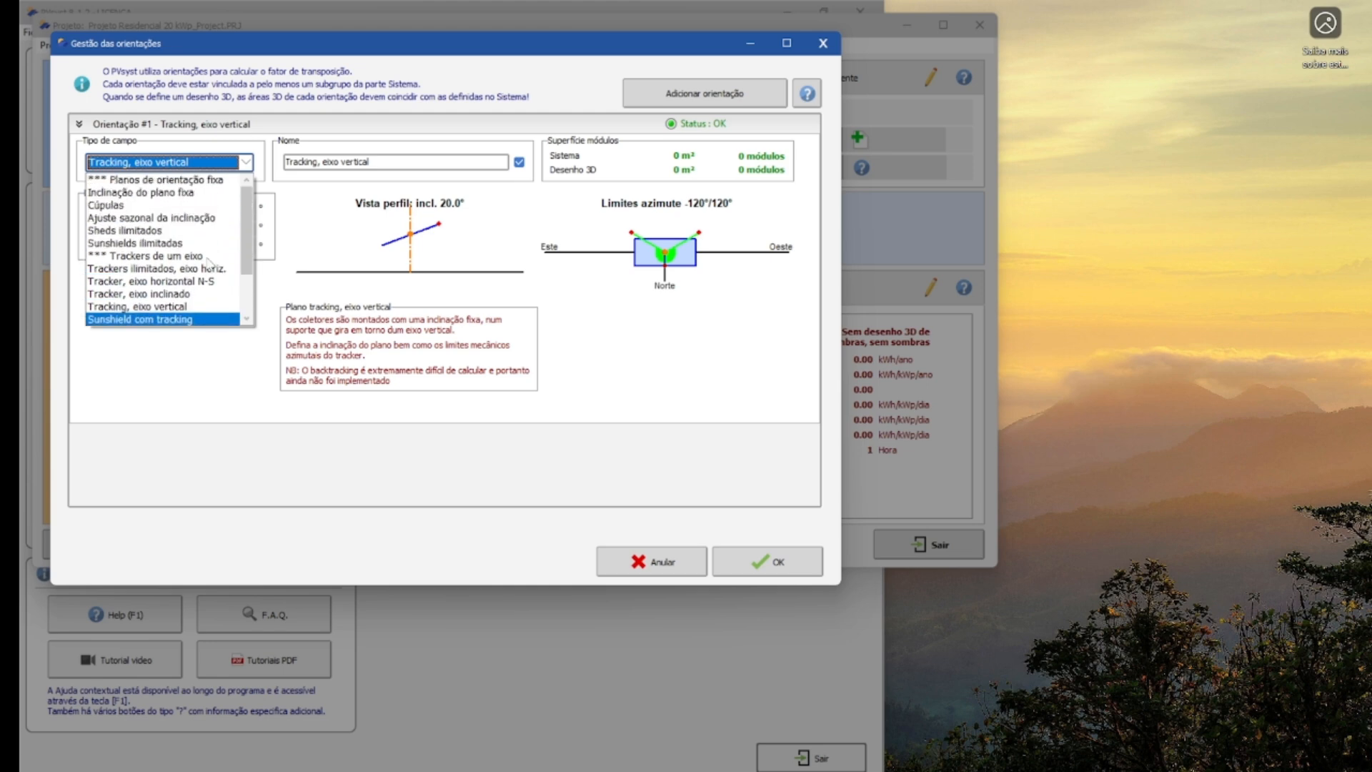
click(211, 196)
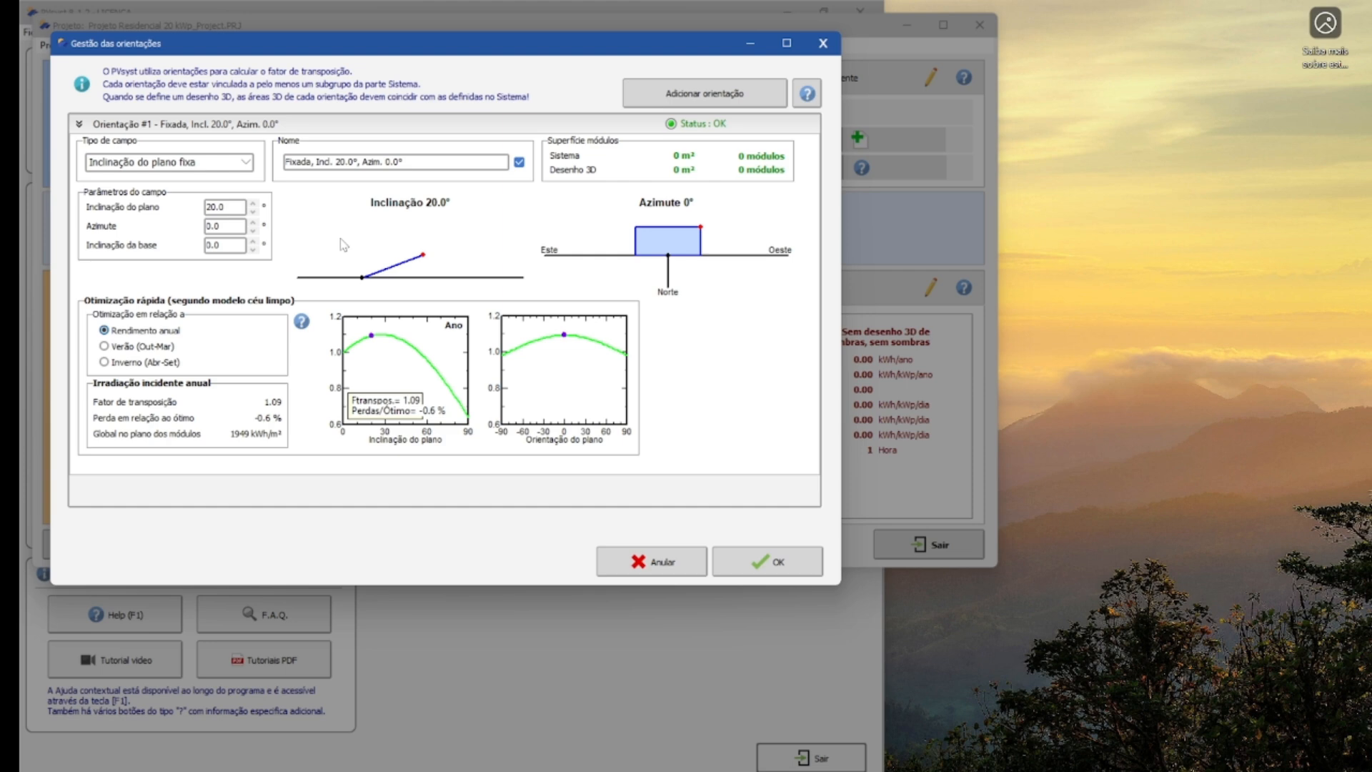
- Set the plane tilt of Orientation #1 to 10°
click(235, 208)
click(239, 226)
key(Tab)
drag(230, 207, 205, 208)
text(10)
key(Return)
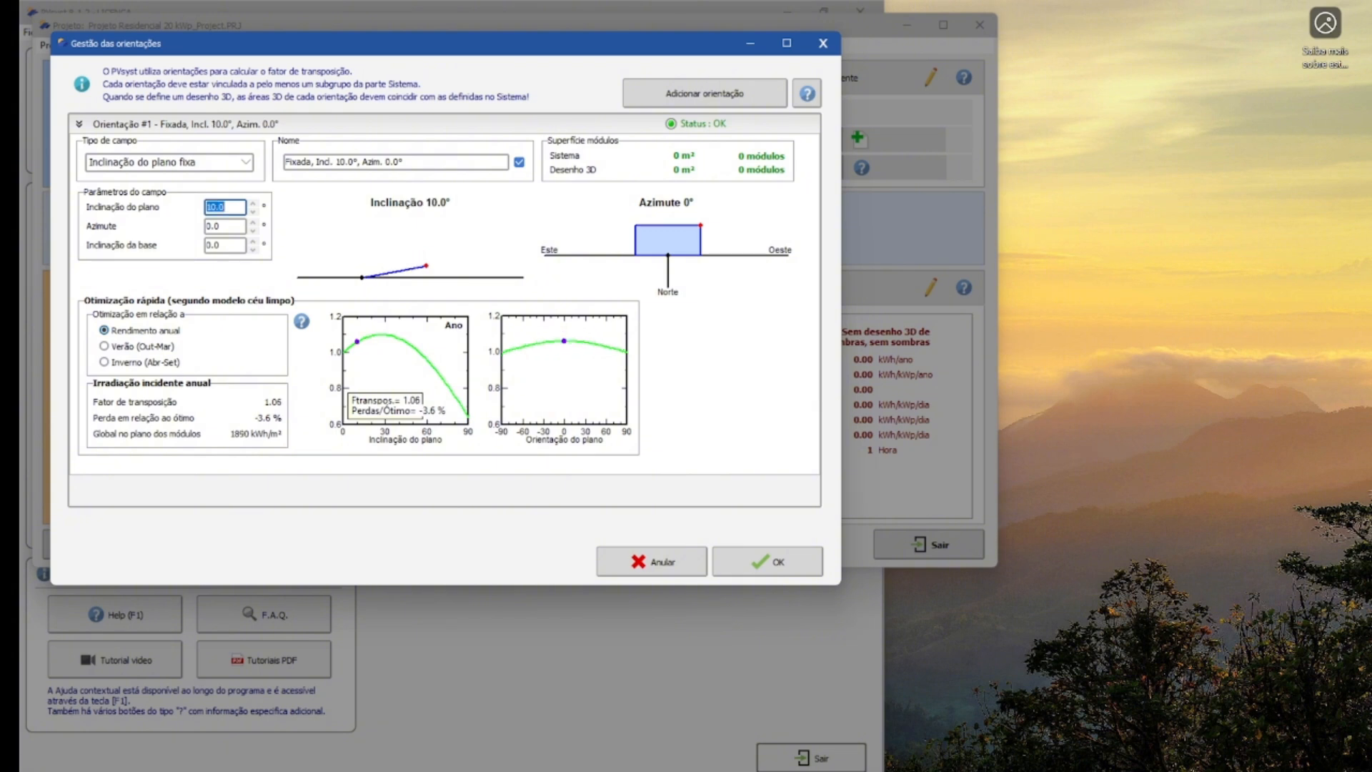
- Set the azimuth of the fixed plane in Orientation #1 to 30°
click(232, 227)
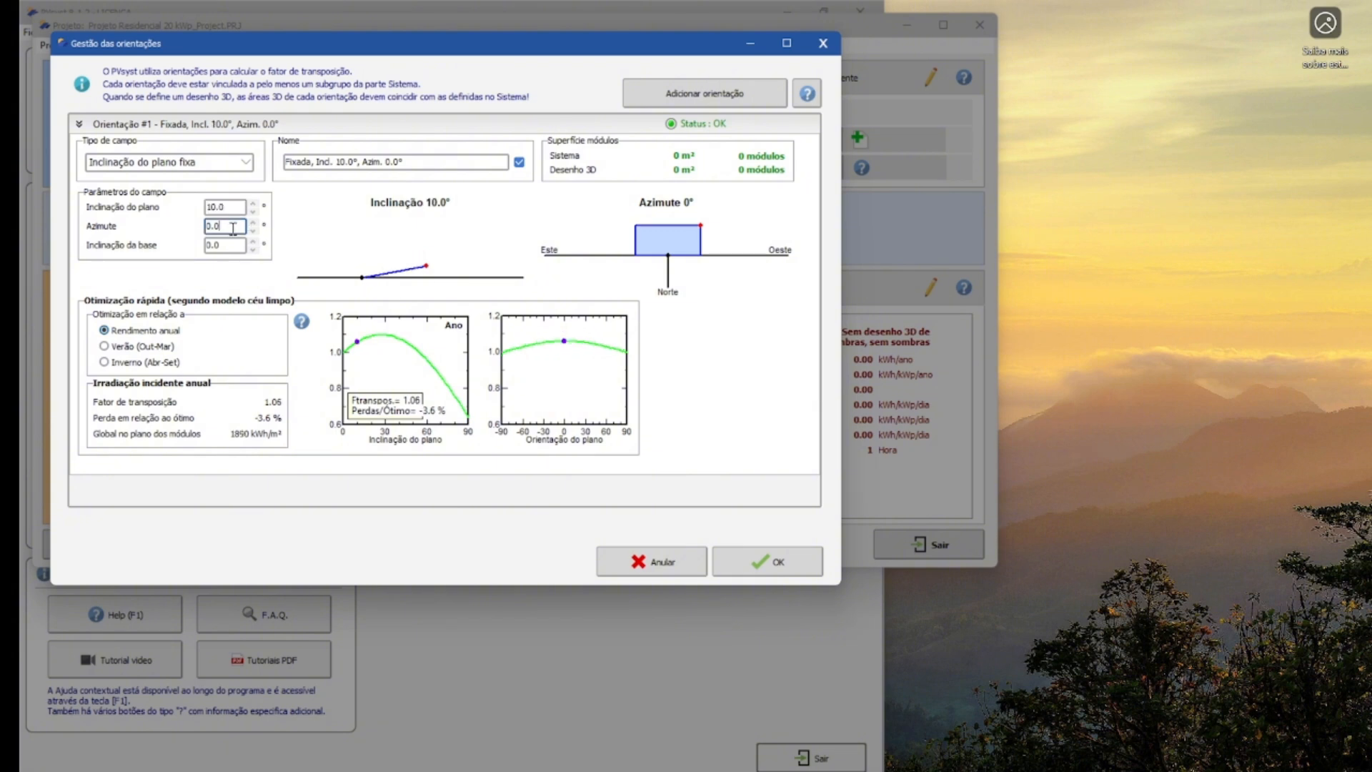
drag(232, 226, 199, 235)
text(30)
key(Return)
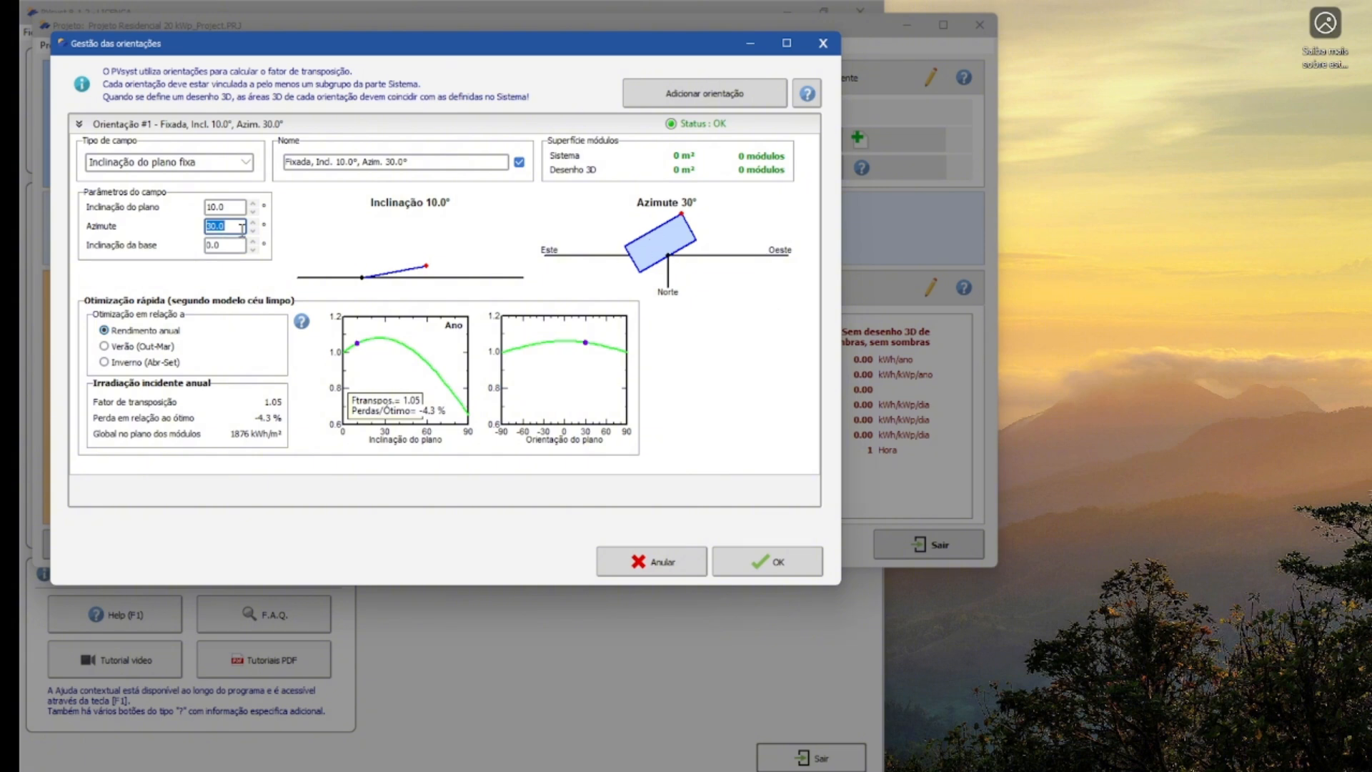
- Try an azimuth of -30° for the fixed plane, and set it back to 30°
text(-30)
key(Return)
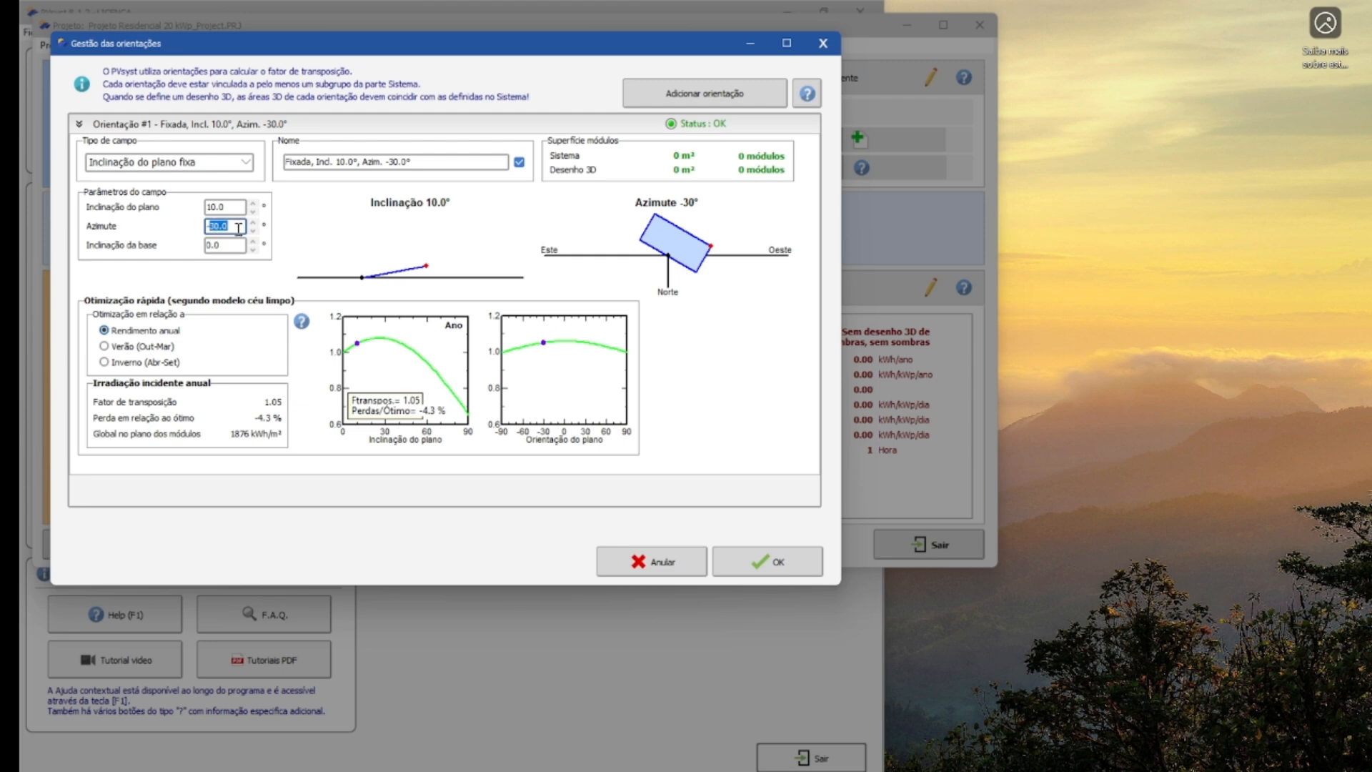
key(BackSpace)
text(30)
key(Return)
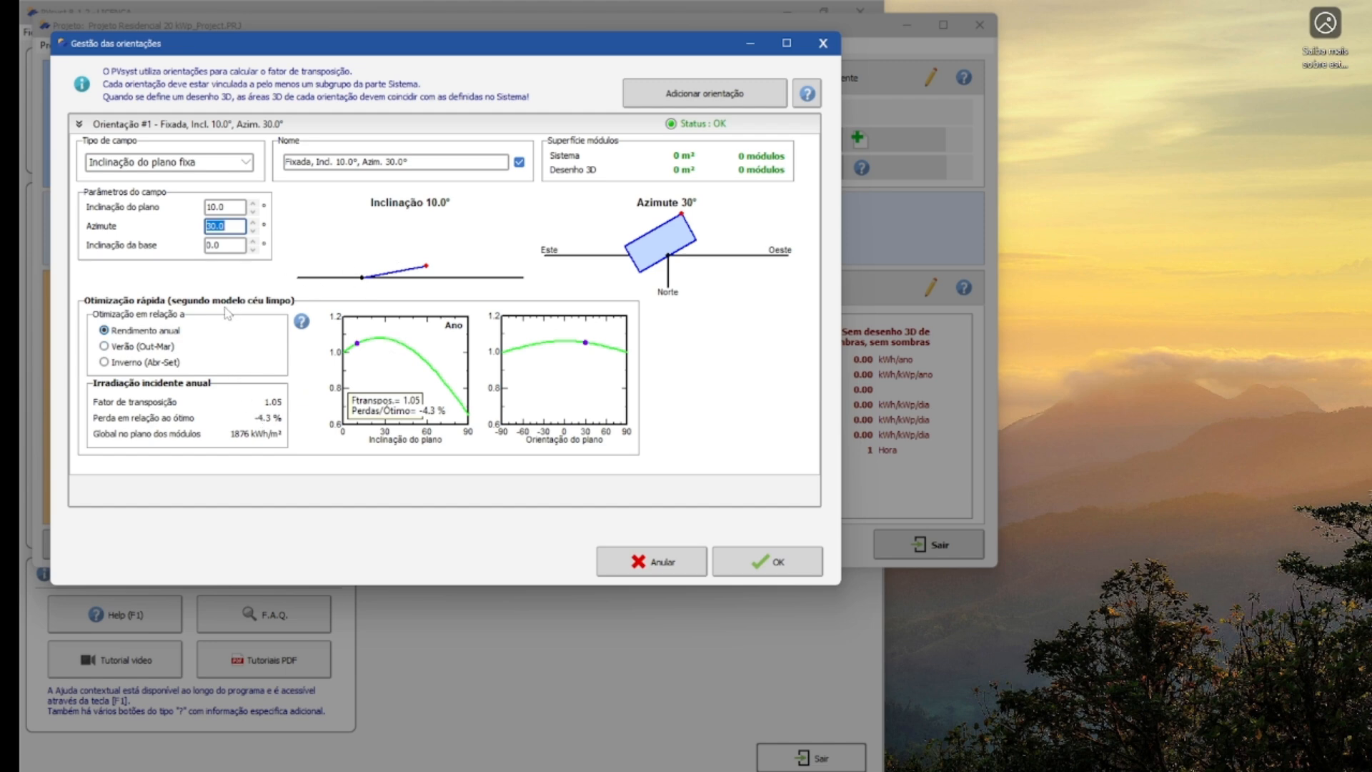
- Try a base tilt of 20° for the fixed plane in Orientation #1, and set it back to 0°
key(Tab)
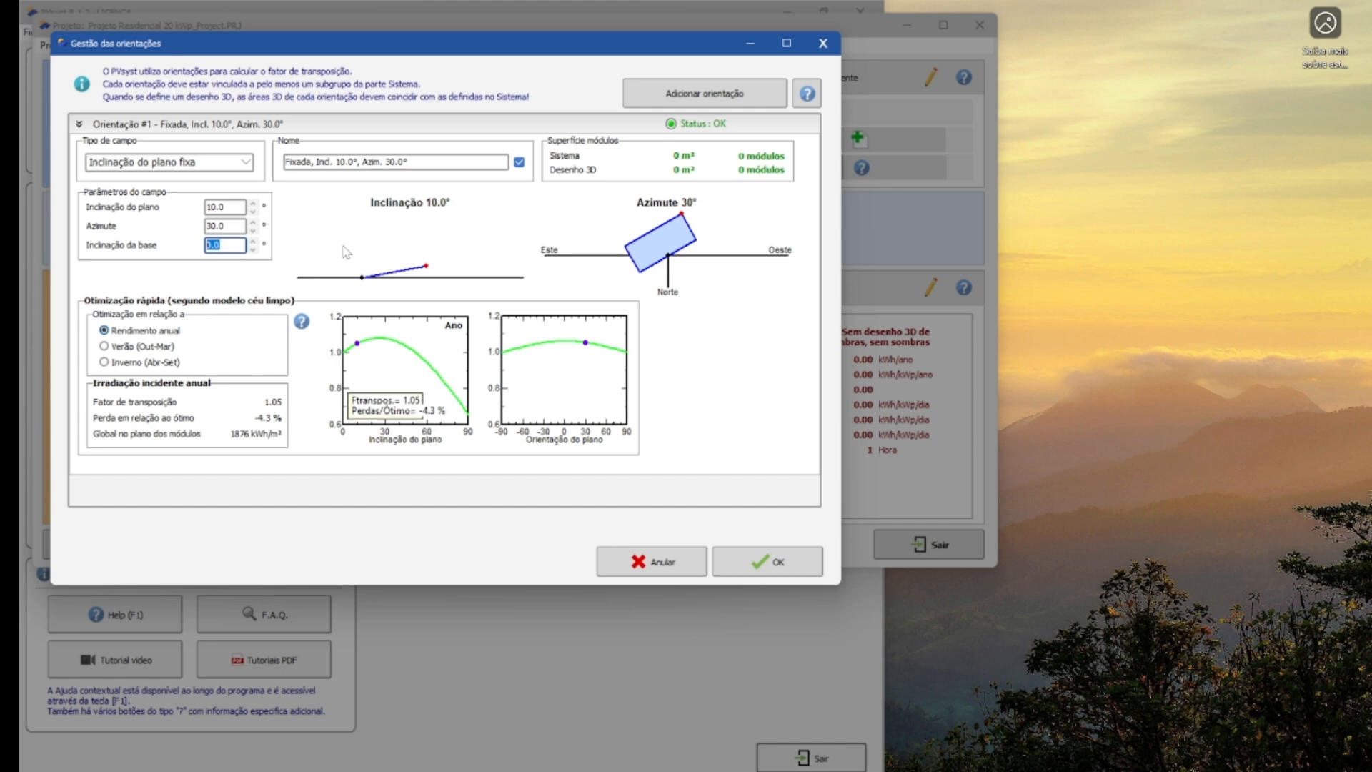
text(20)
key(Return)
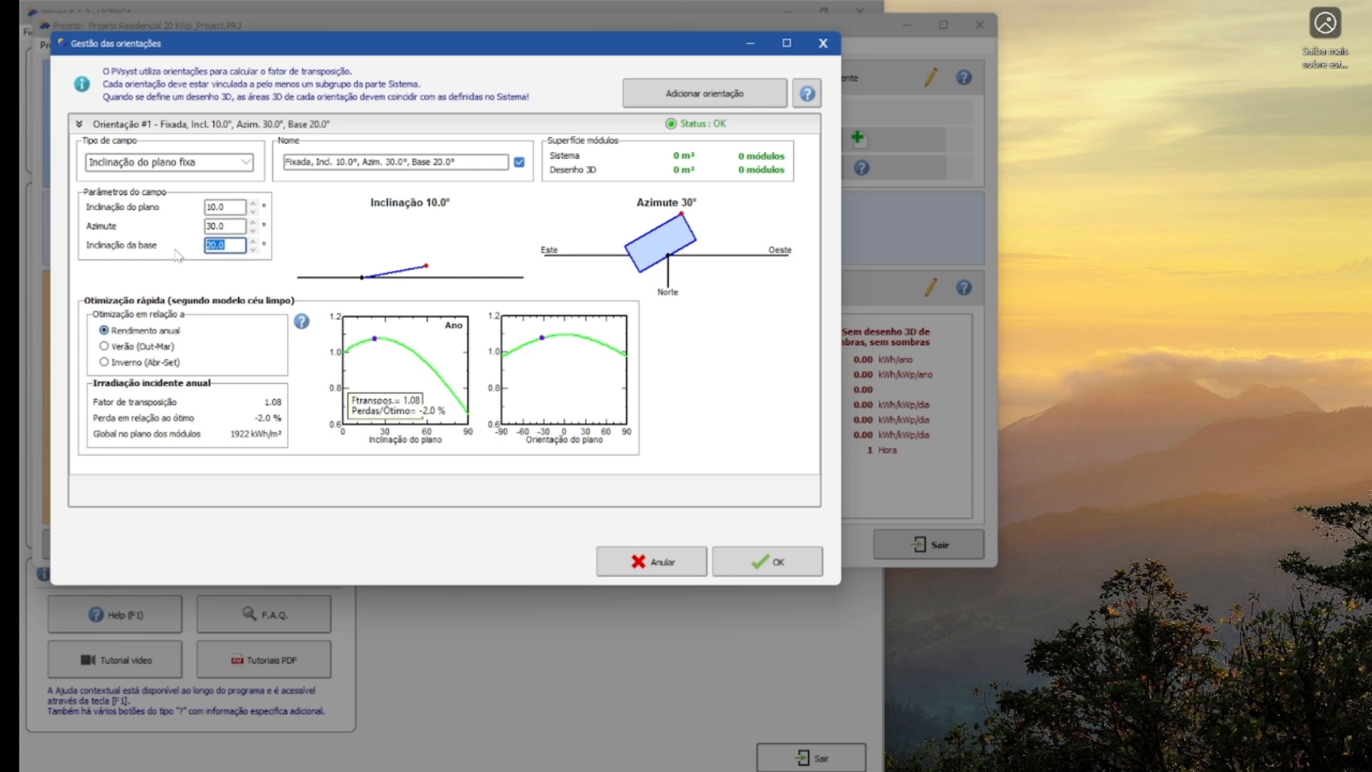
text(0)
key(Return)
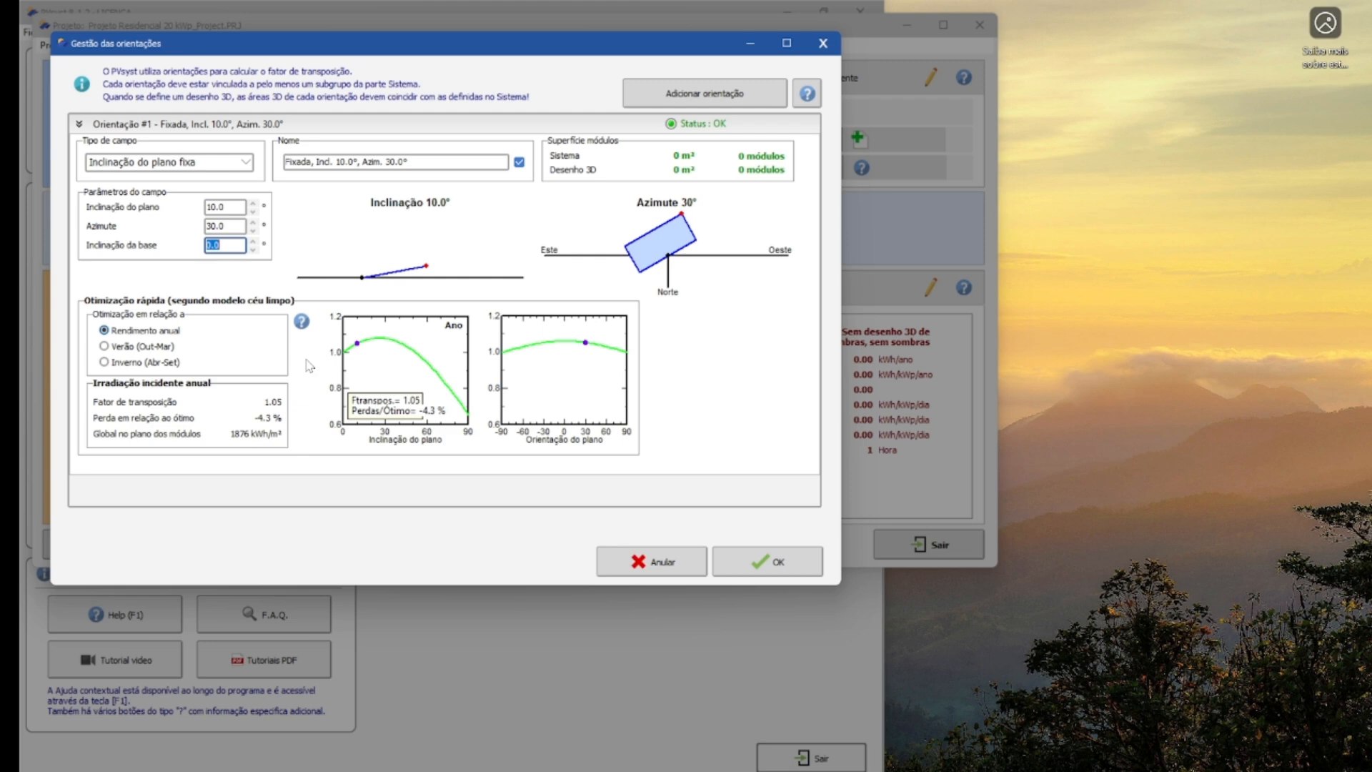
- Compare the quick optimization of Orientation #1 for summer (Out-Mar) and winter (Abr-Set), and return to annual yield
click(159, 346)
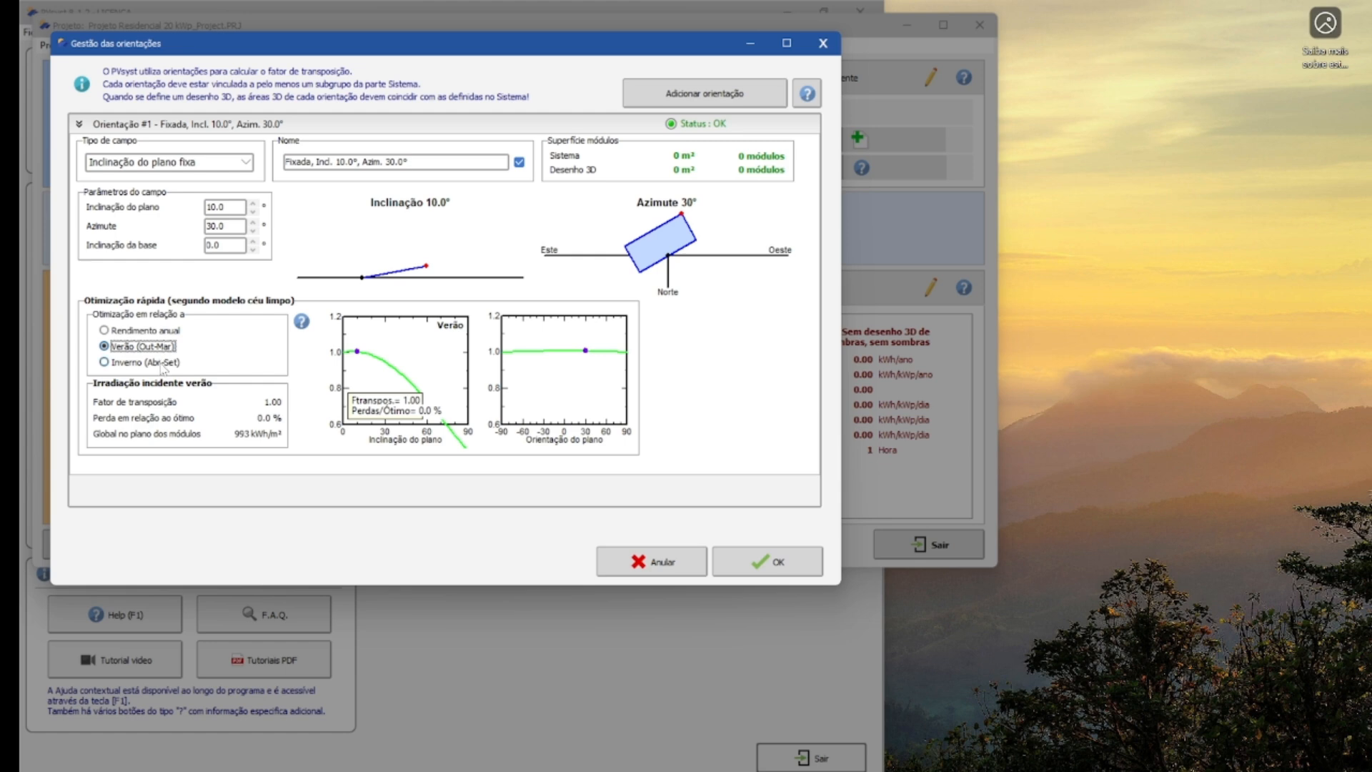
click(161, 363)
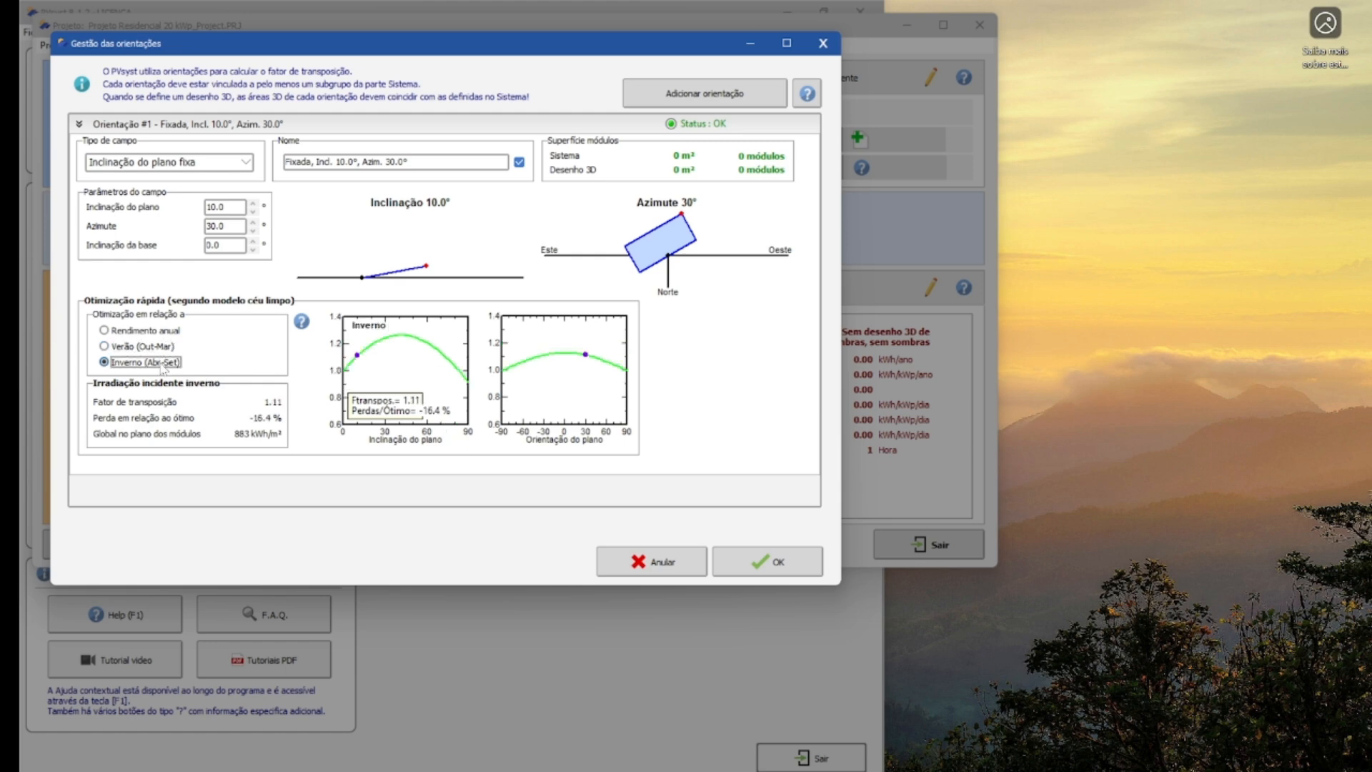
click(163, 333)
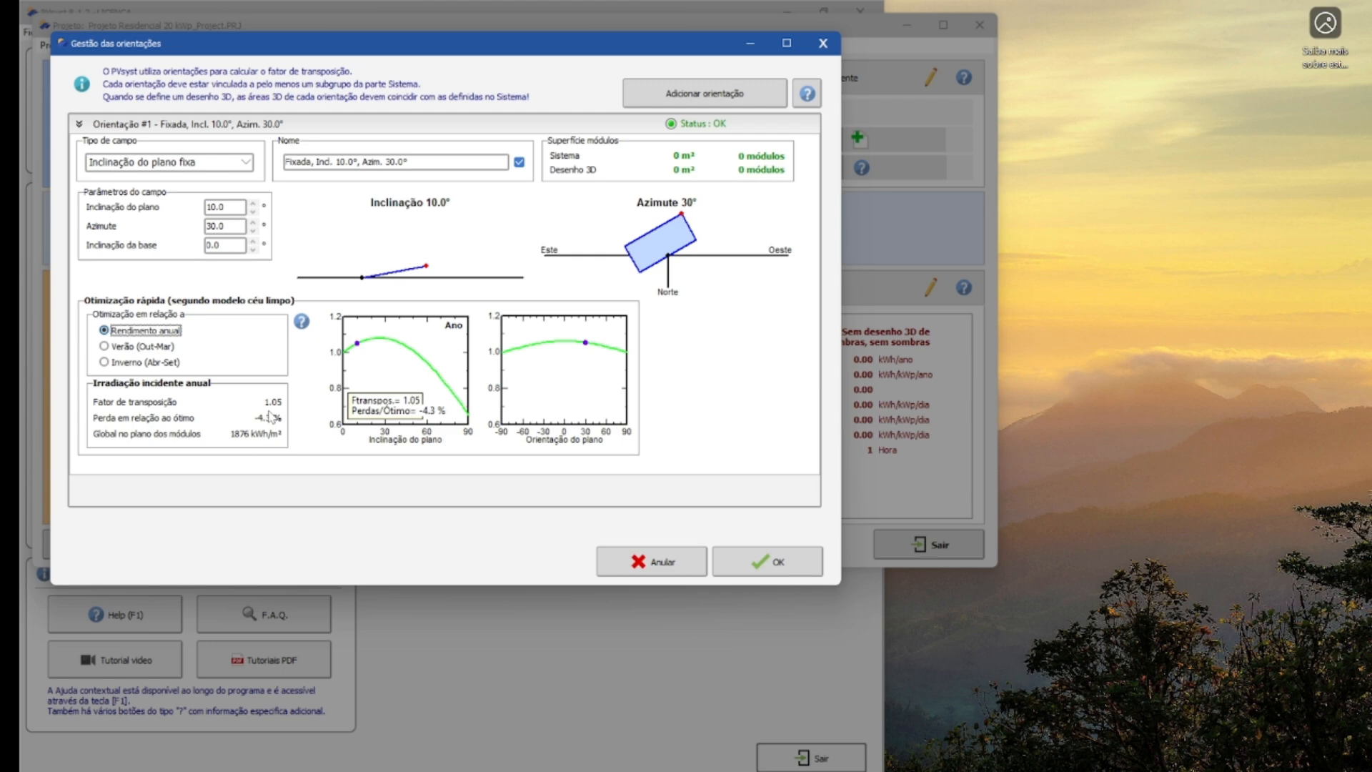
- Try a plane tilt of 30° for Orientation #1, and set it back to 10°
click(231, 207)
text(30)
key(Return)
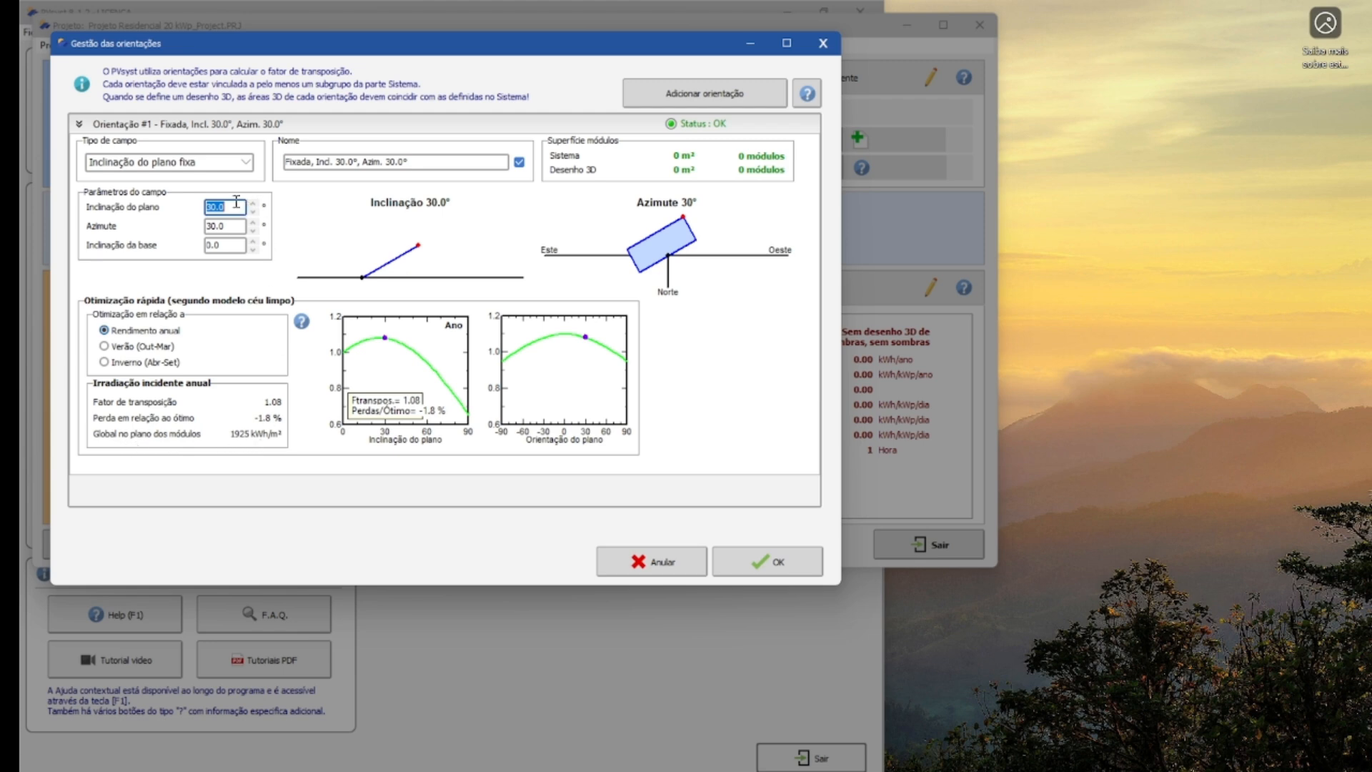
text(10)
key(Return)
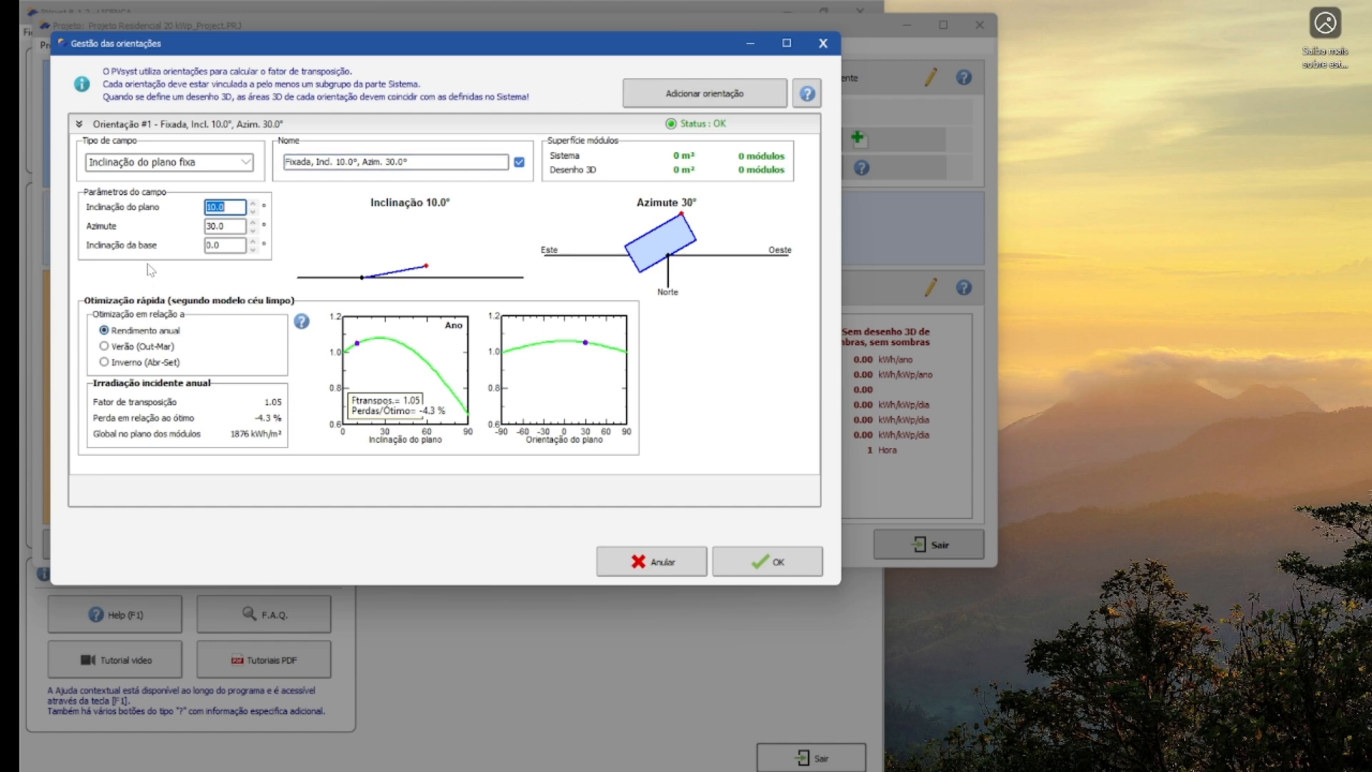
- Add a second orientation to the variant
click(229, 227)
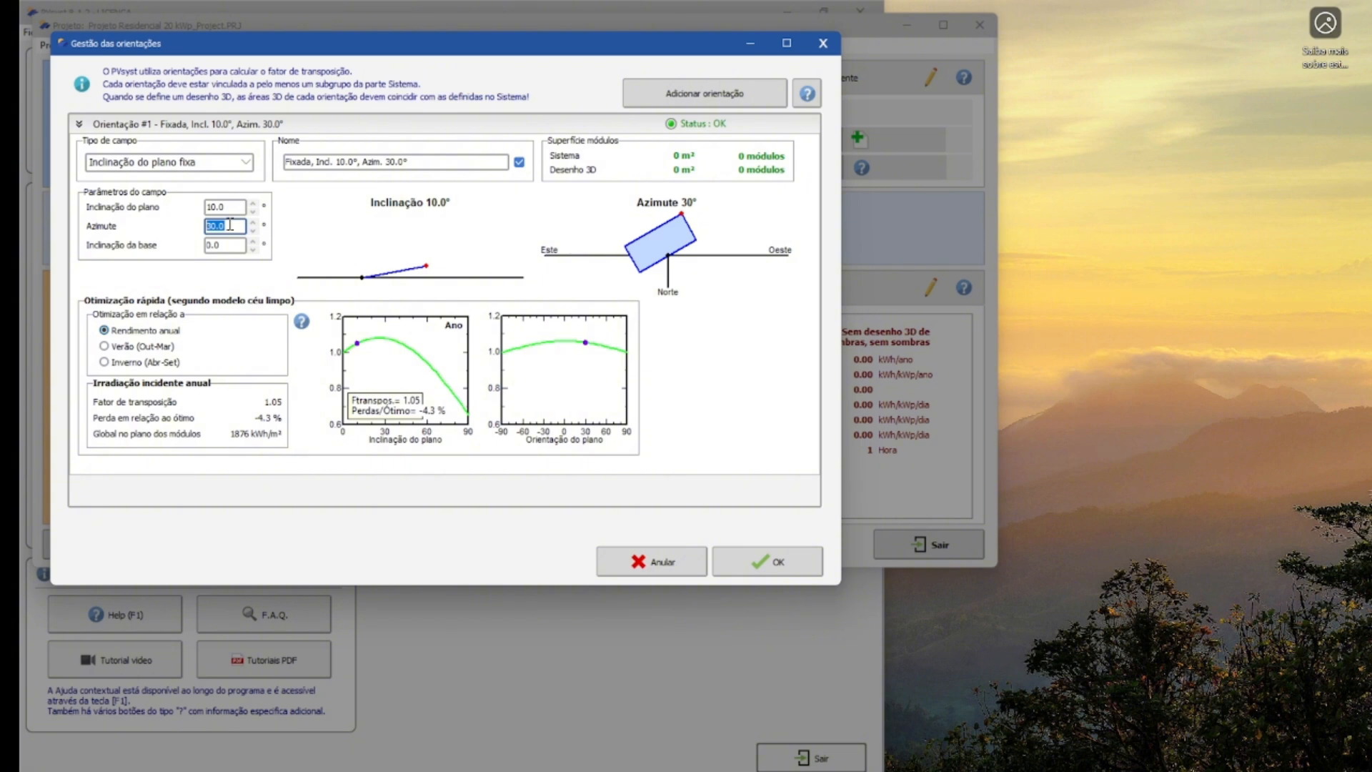
click(705, 93)
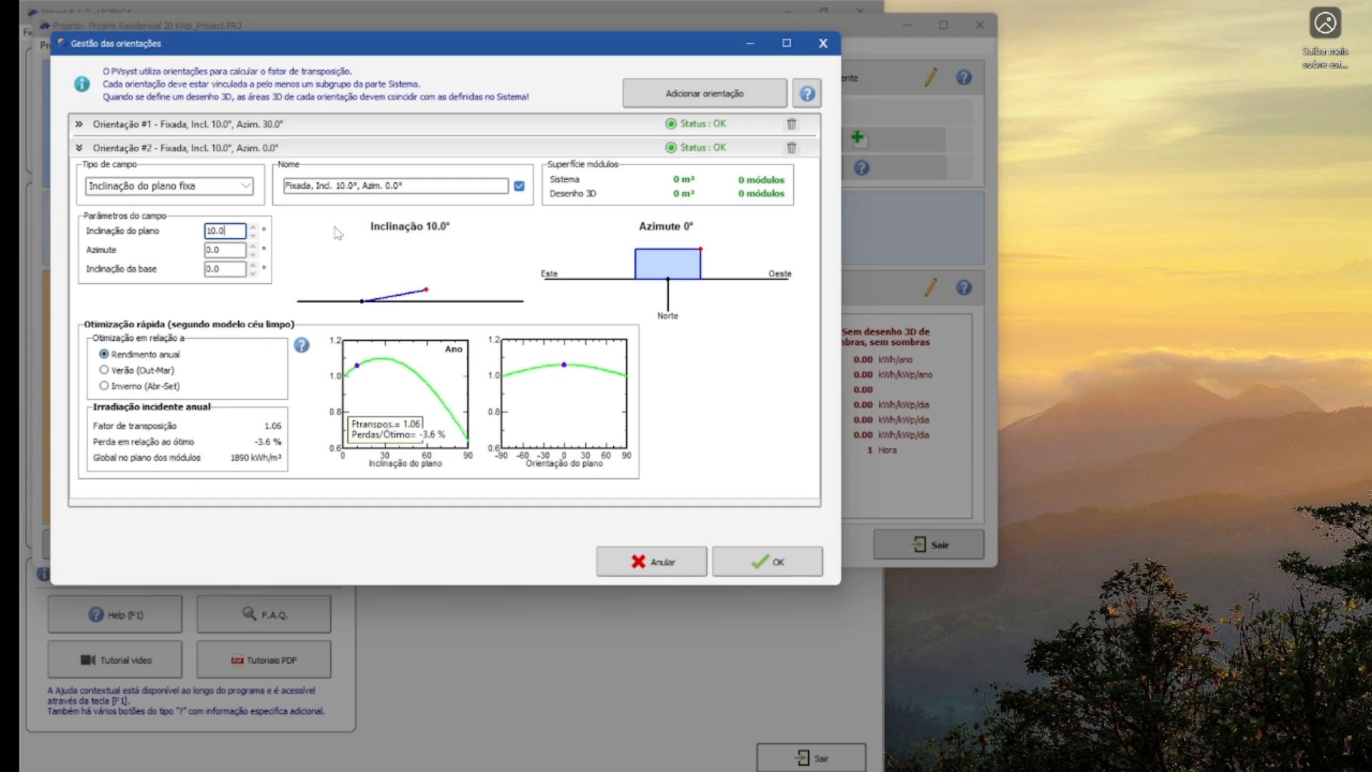
drag(238, 231, 181, 237)
drag(231, 254, 184, 260)
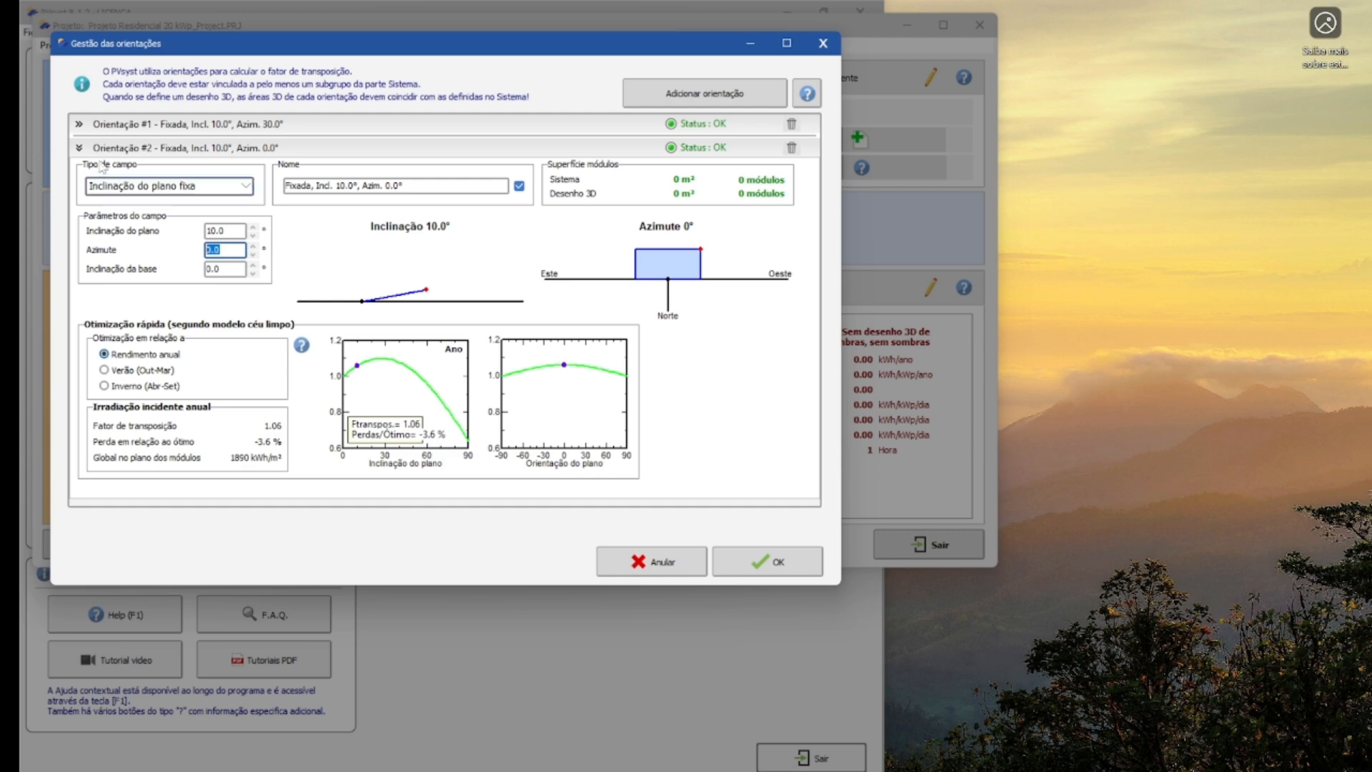
- Review the parameters of Orientation #1, and set the azimuth of Orientation #2 to -150°
click(80, 124)
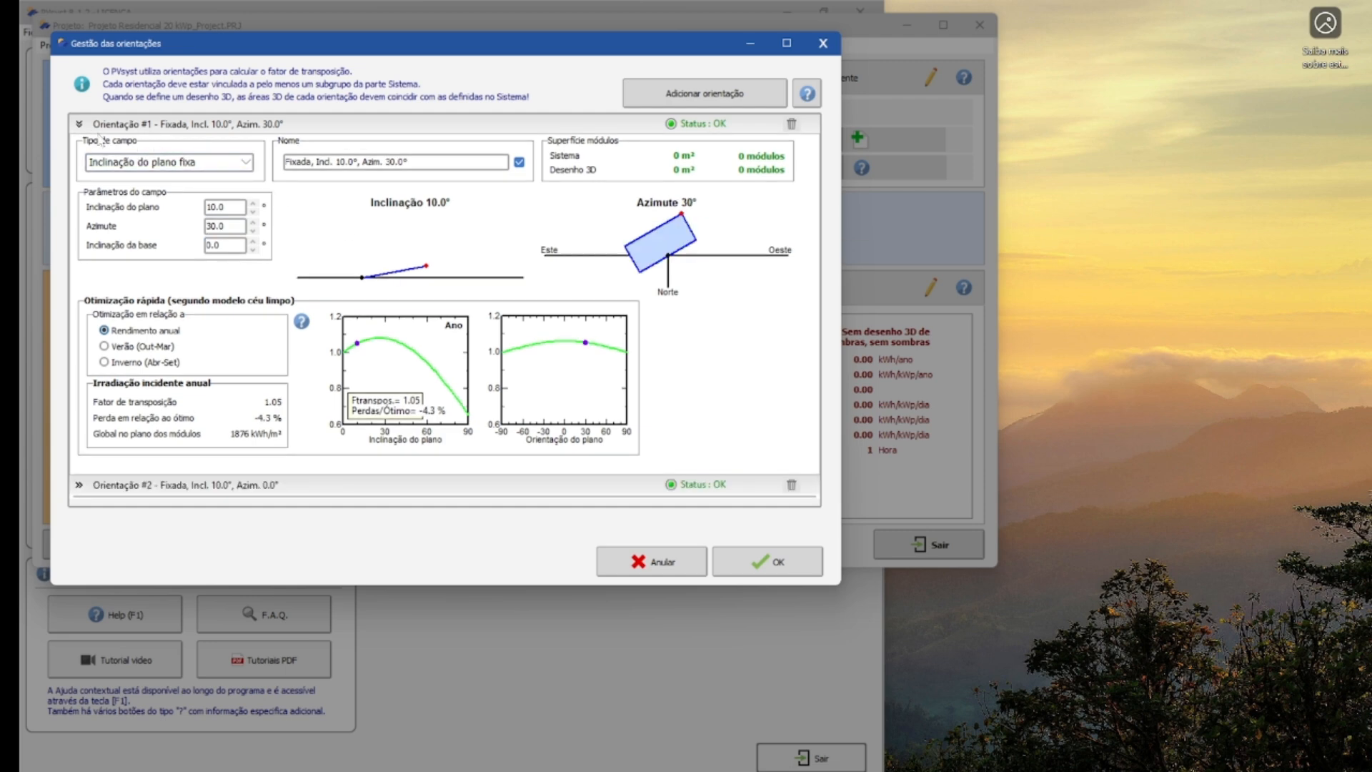
click(79, 125)
click(80, 148)
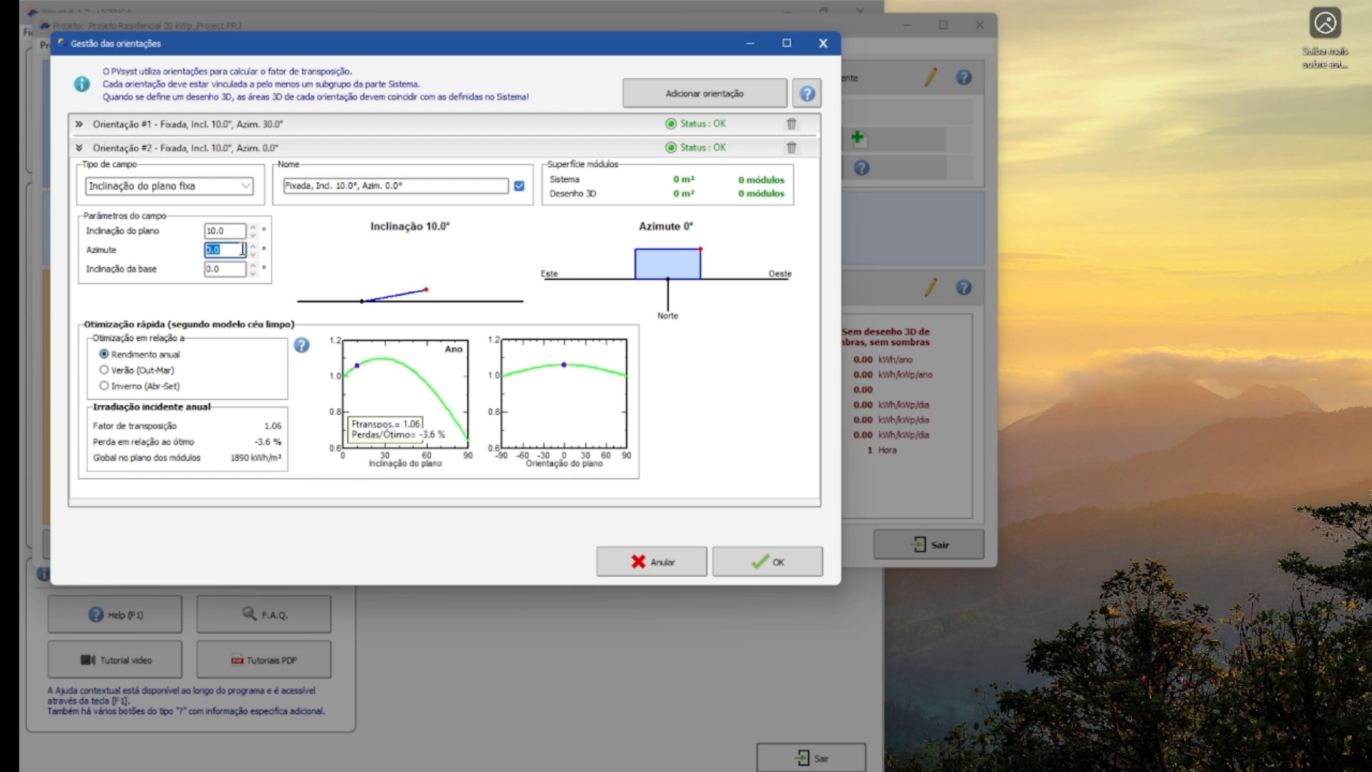
text(-150)
key(Return)
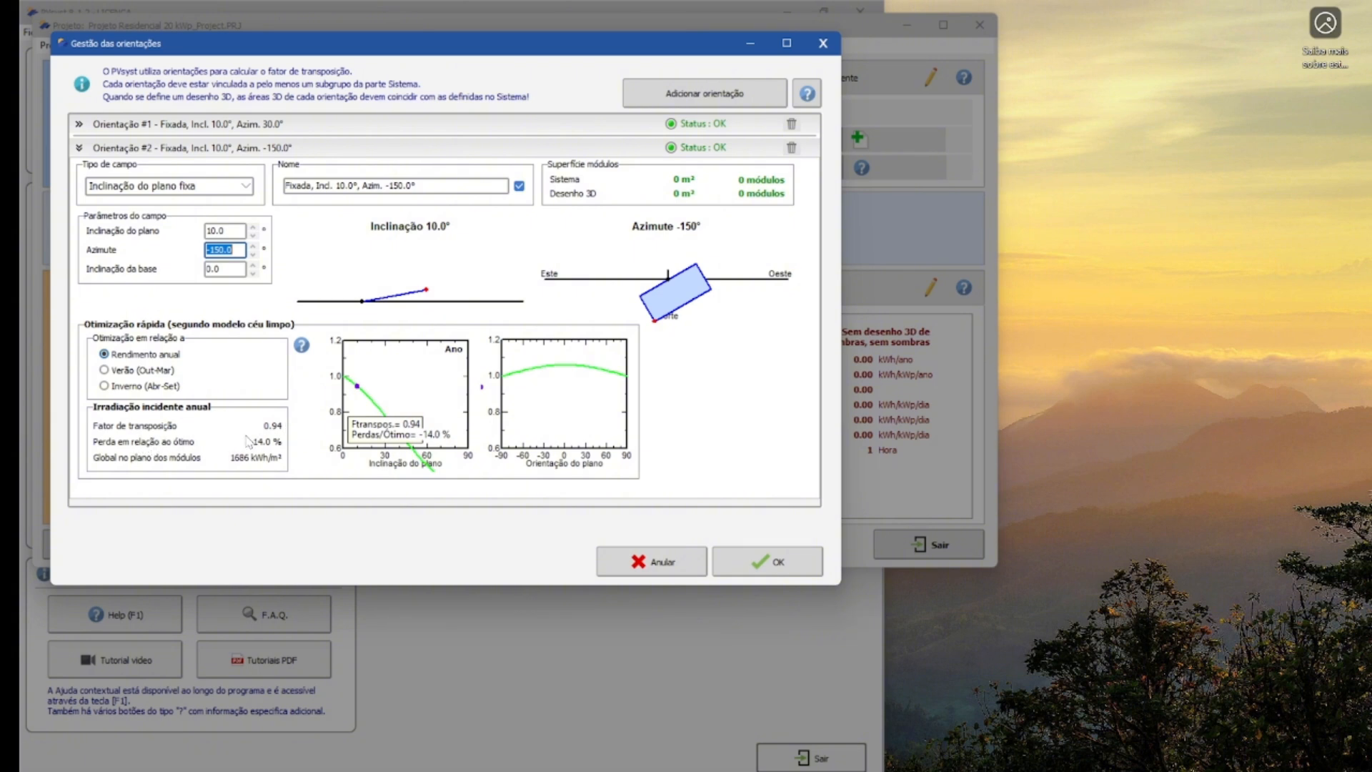
- Delete Orientation #2 from the variant
click(220, 249)
click(792, 148)
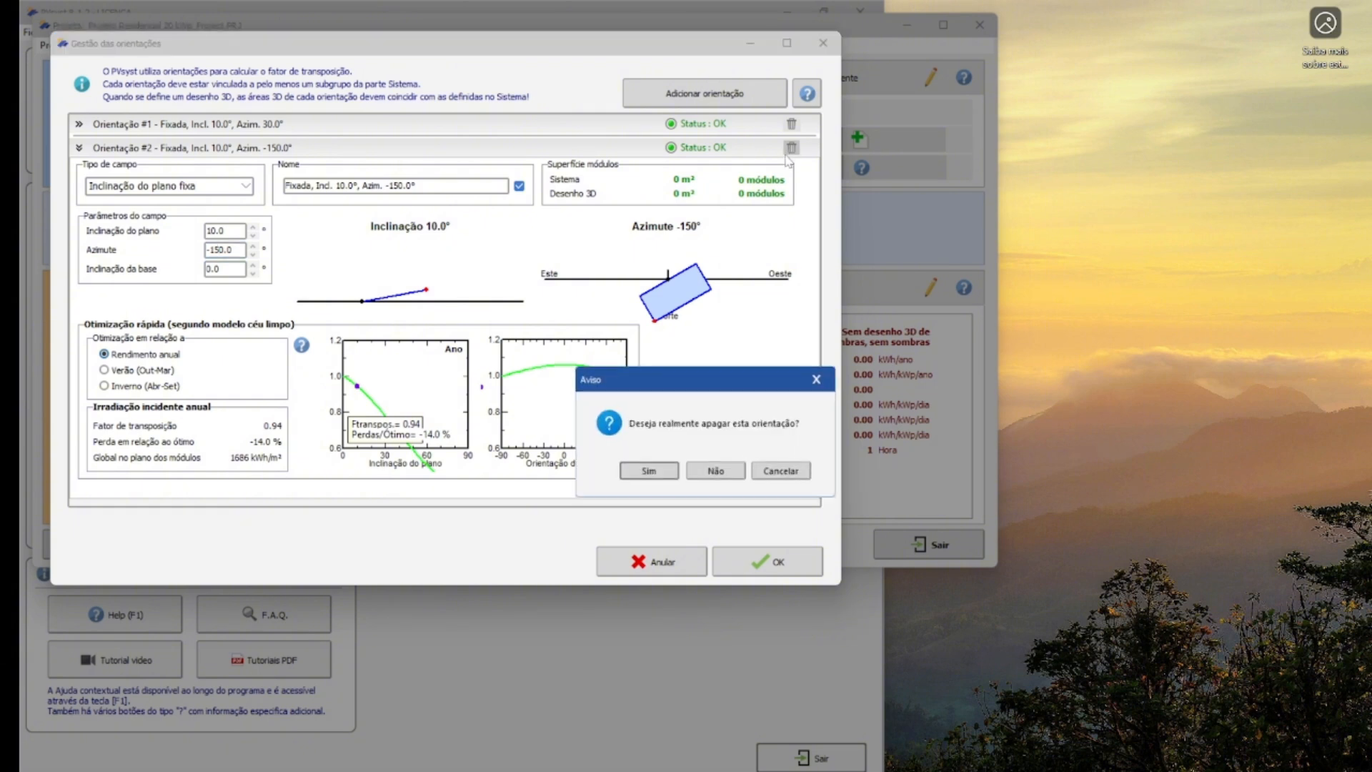
click(651, 472)
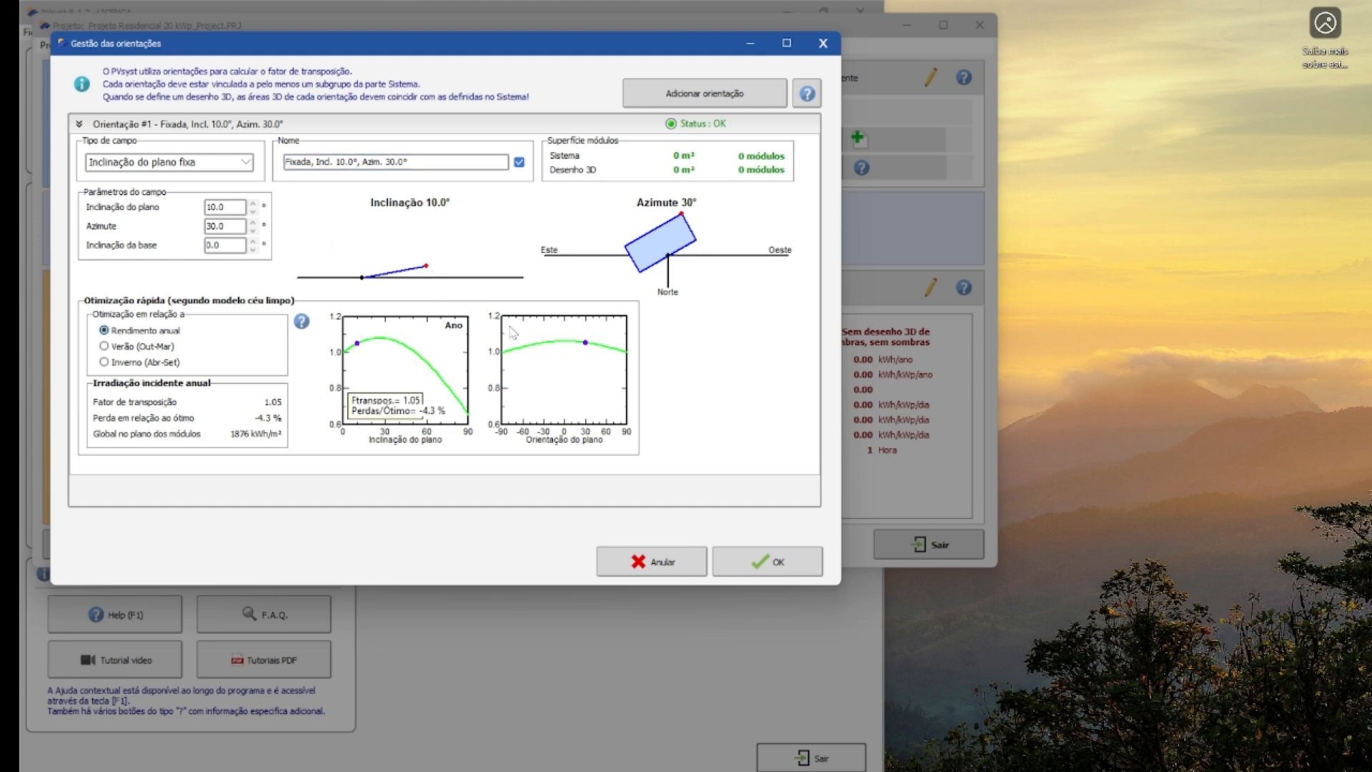
- Accept the orientation settings and save the variant "Variante 1"
click(773, 564)
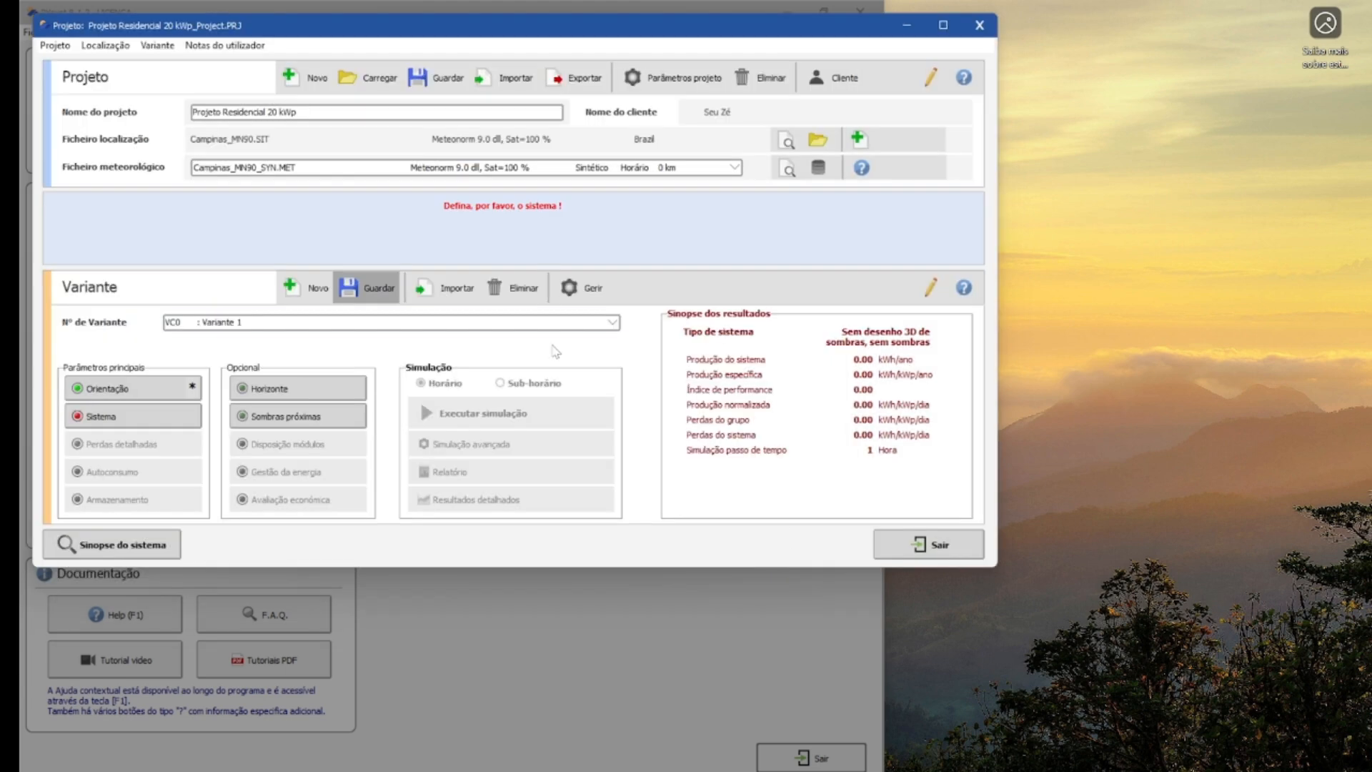
click(373, 289)
click(500, 405)
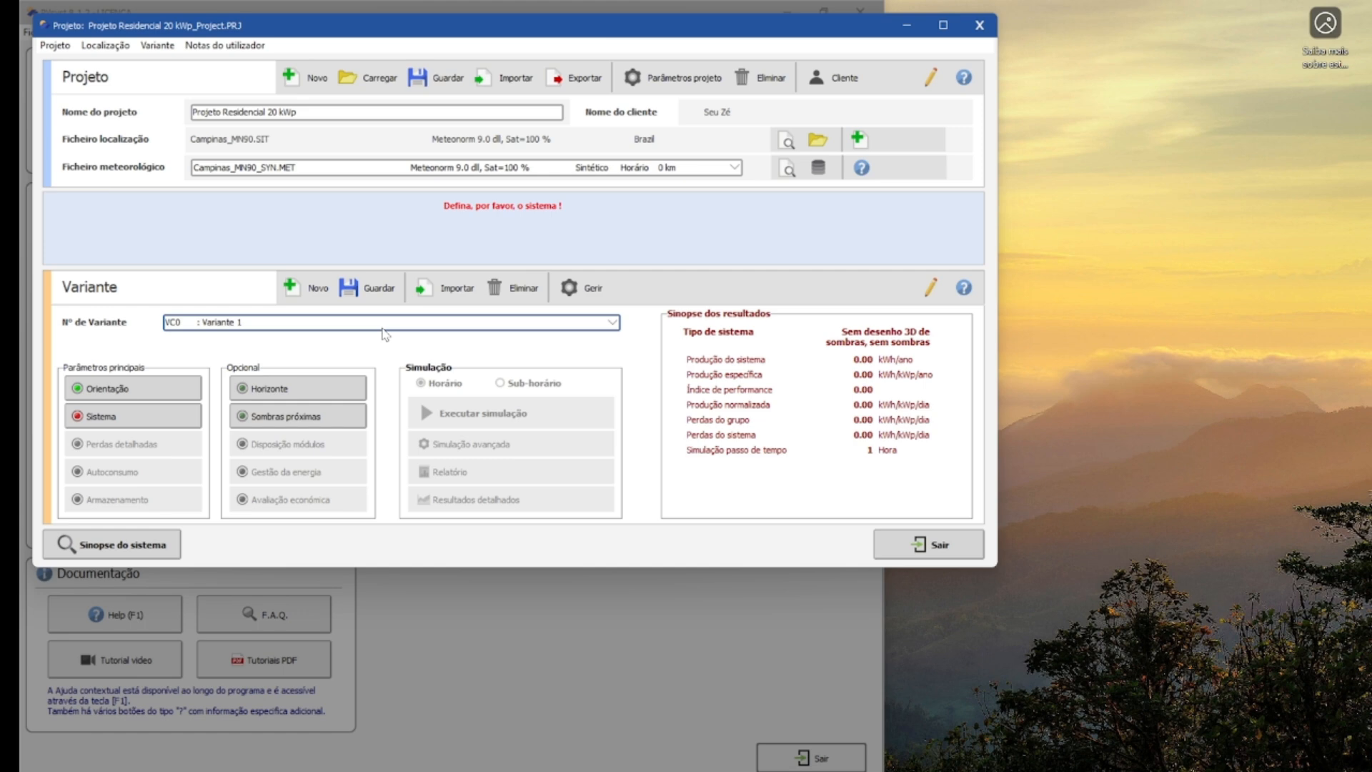
- View the grid system definition of "Variante 1" and close it without changes
click(154, 416)
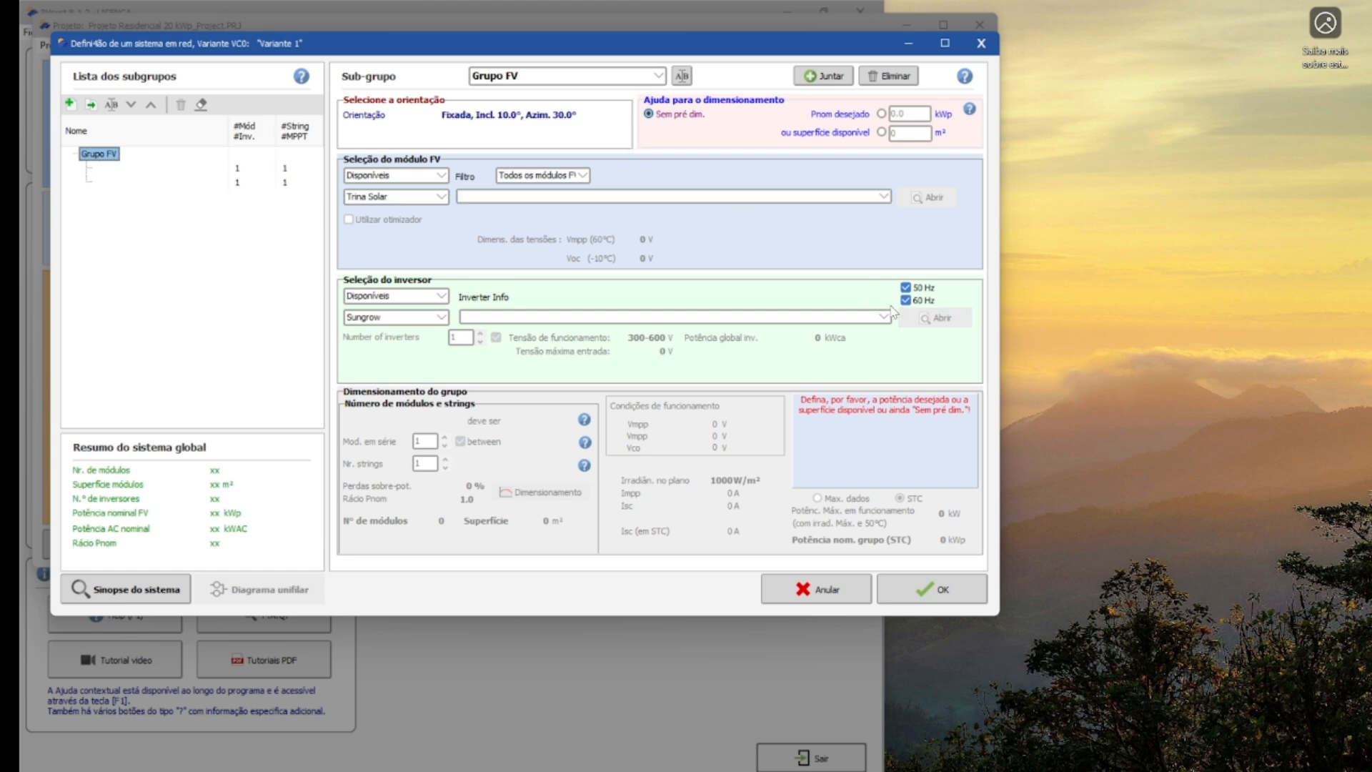
click(981, 44)
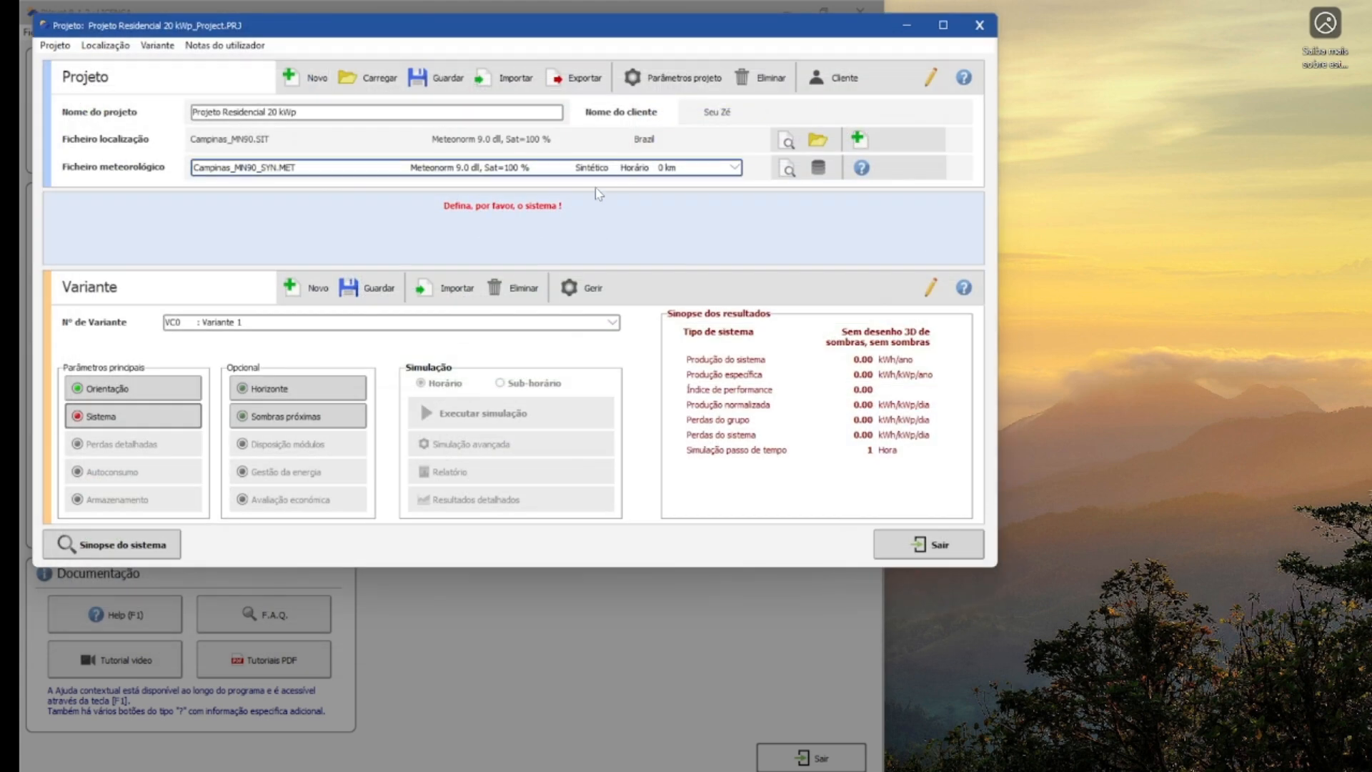